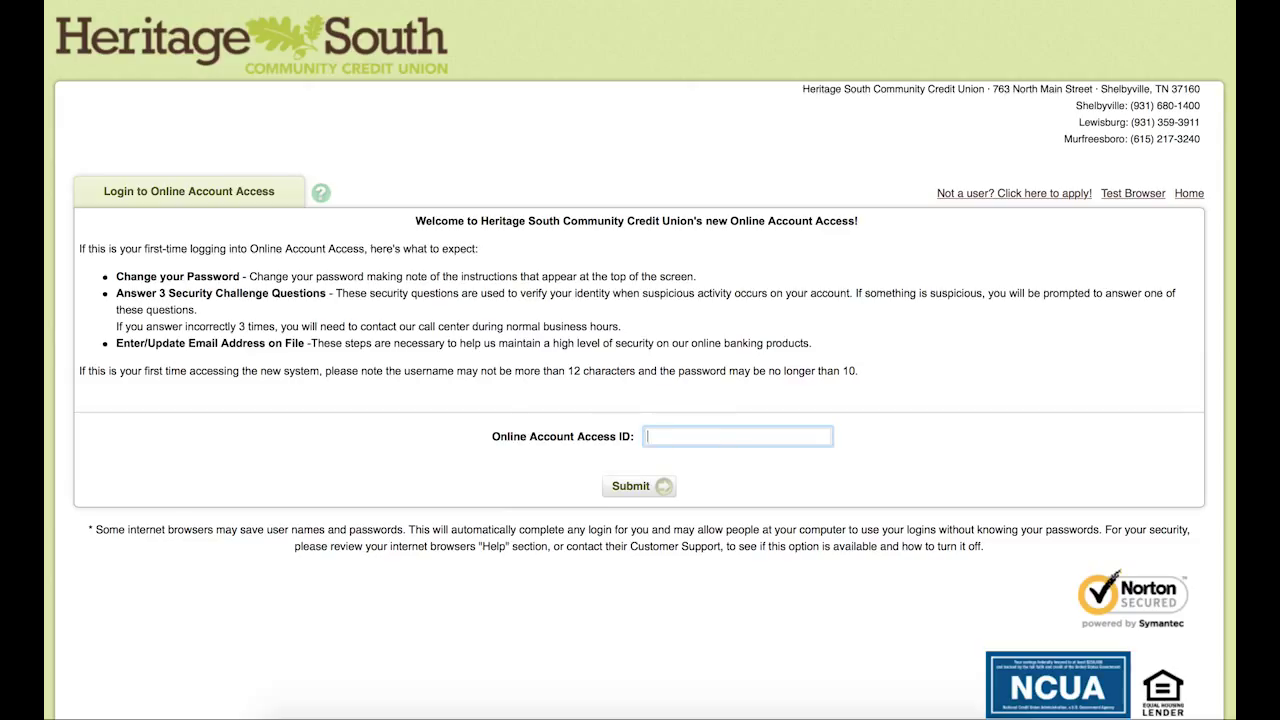
# Step: Submit the Online Account Access ID, then fill in the account password
pyautogui.write('johndoe1')
pyautogui.click(658, 486)
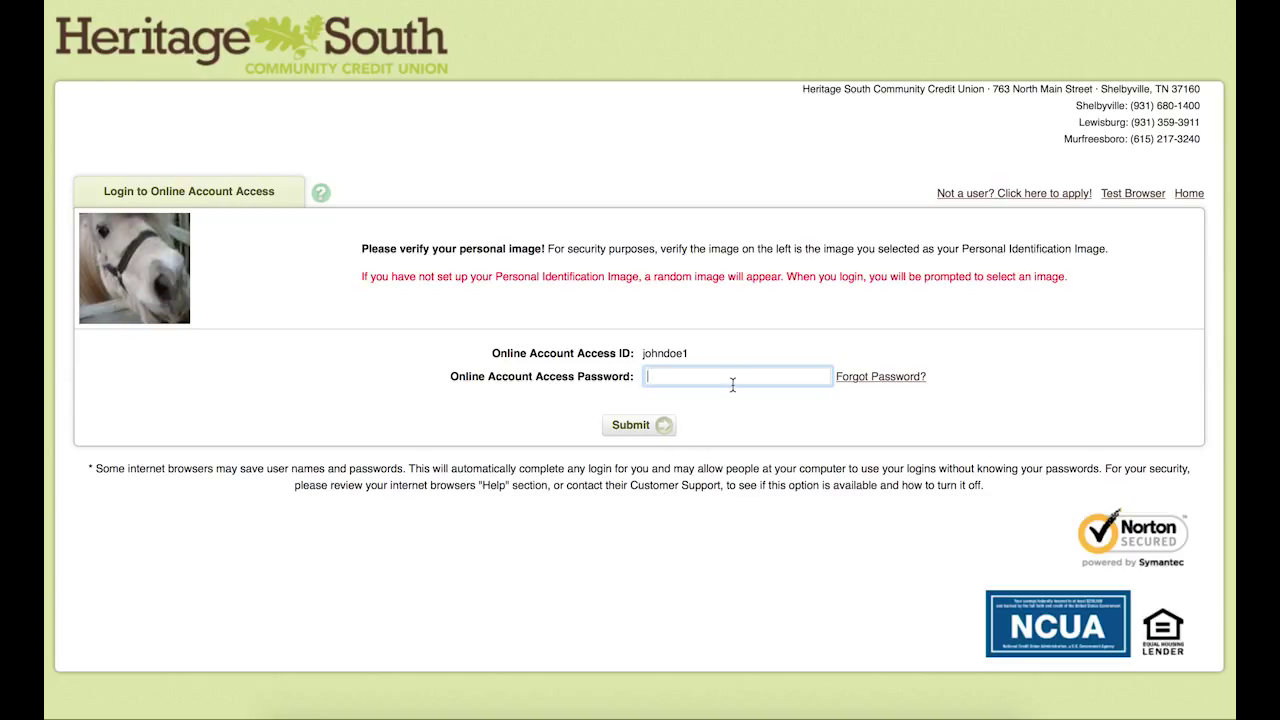
pyautogui.write('••••')
# Step: Log in with the password and enter the current password on the change-password page
pyautogui.click(663, 426)
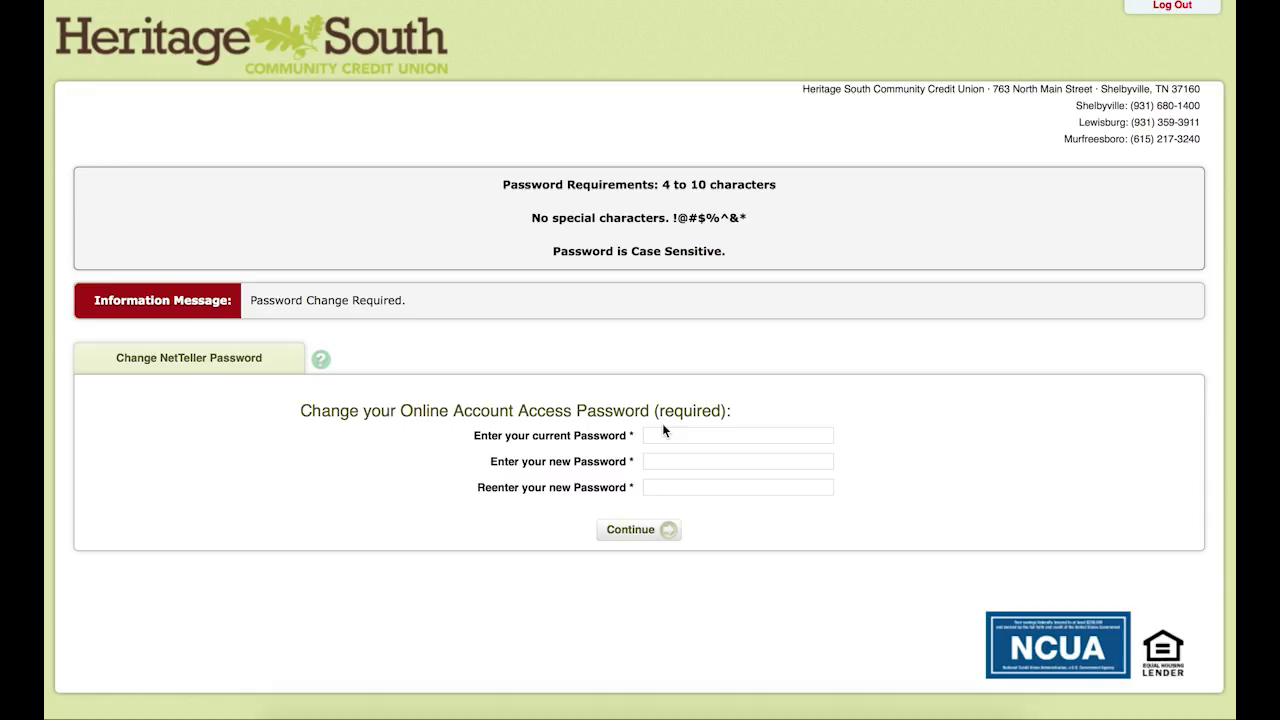
pyautogui.click(692, 438)
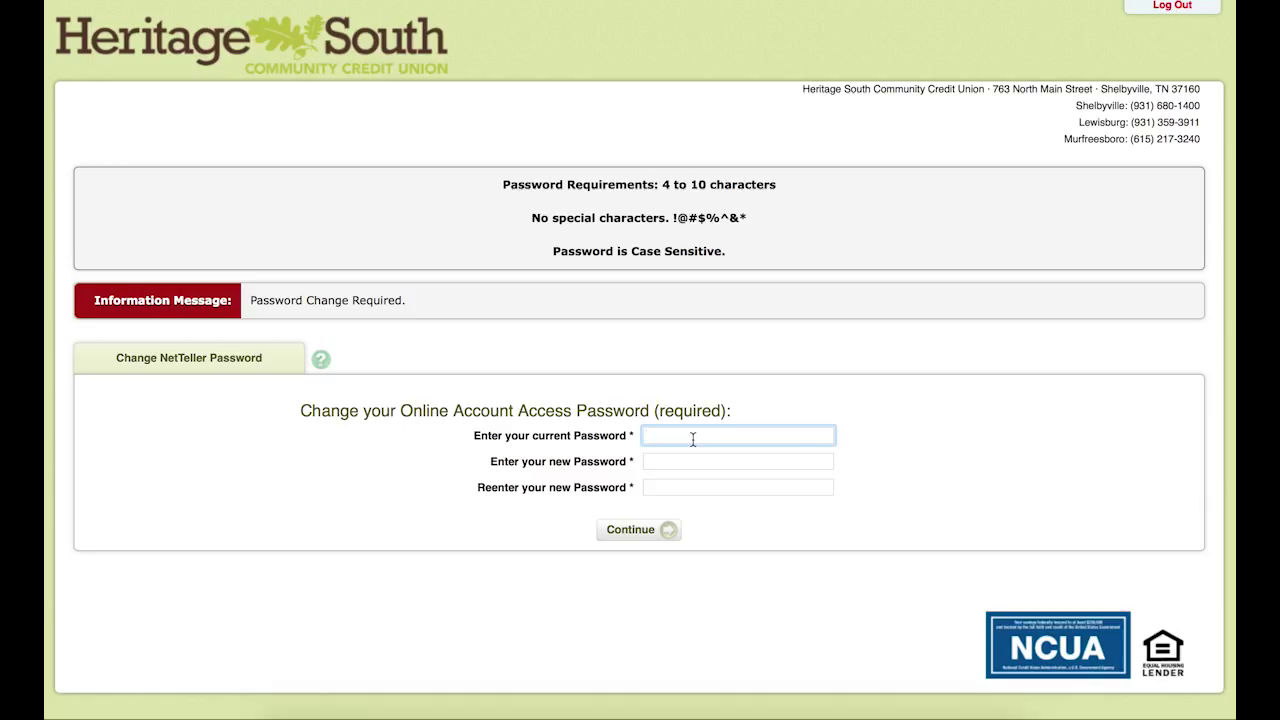
pyautogui.write('••••')
# Step: Enter the new password twice and save the password change
pyautogui.click(738, 461)
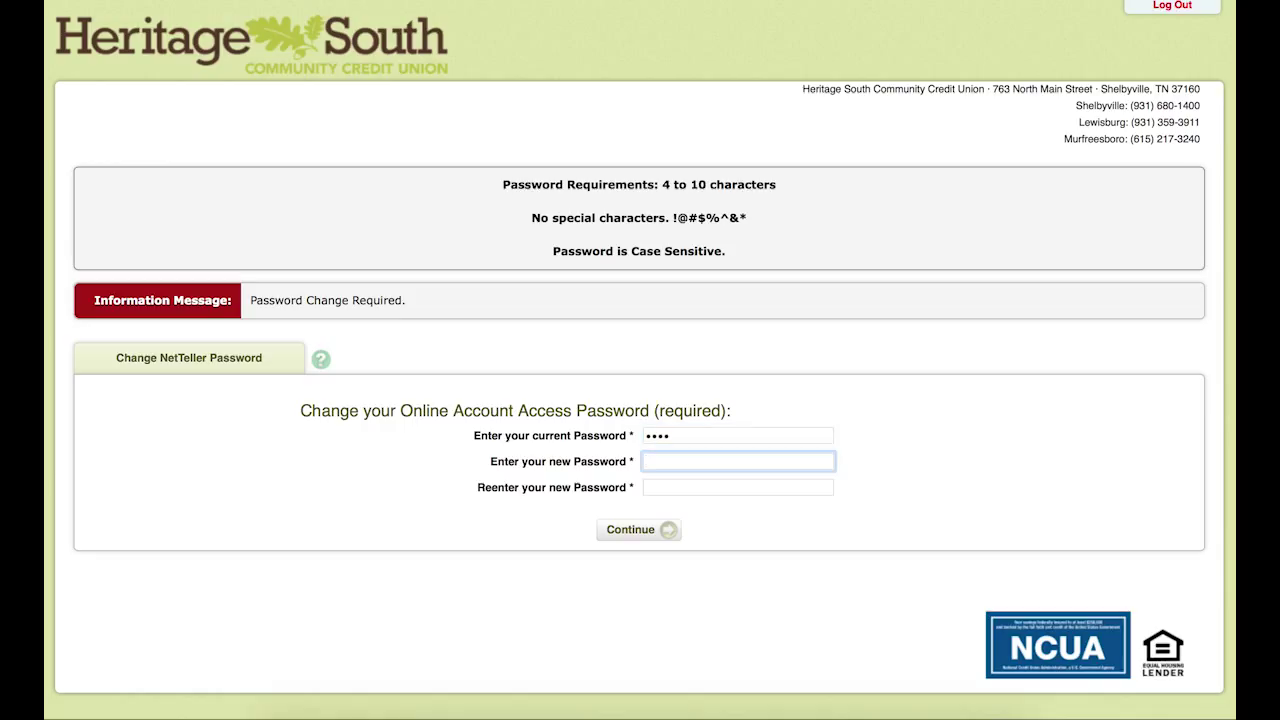
pyautogui.write('••••••••')
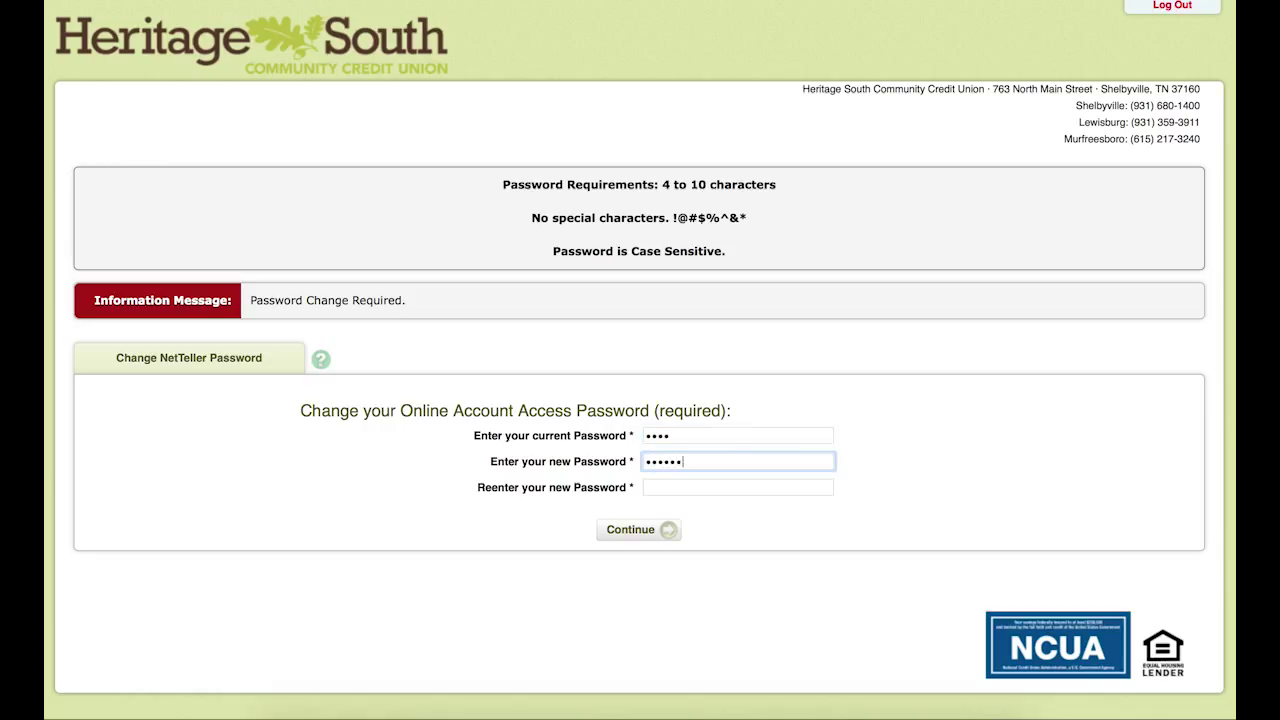
pyautogui.click(738, 487)
pyautogui.write('•••')
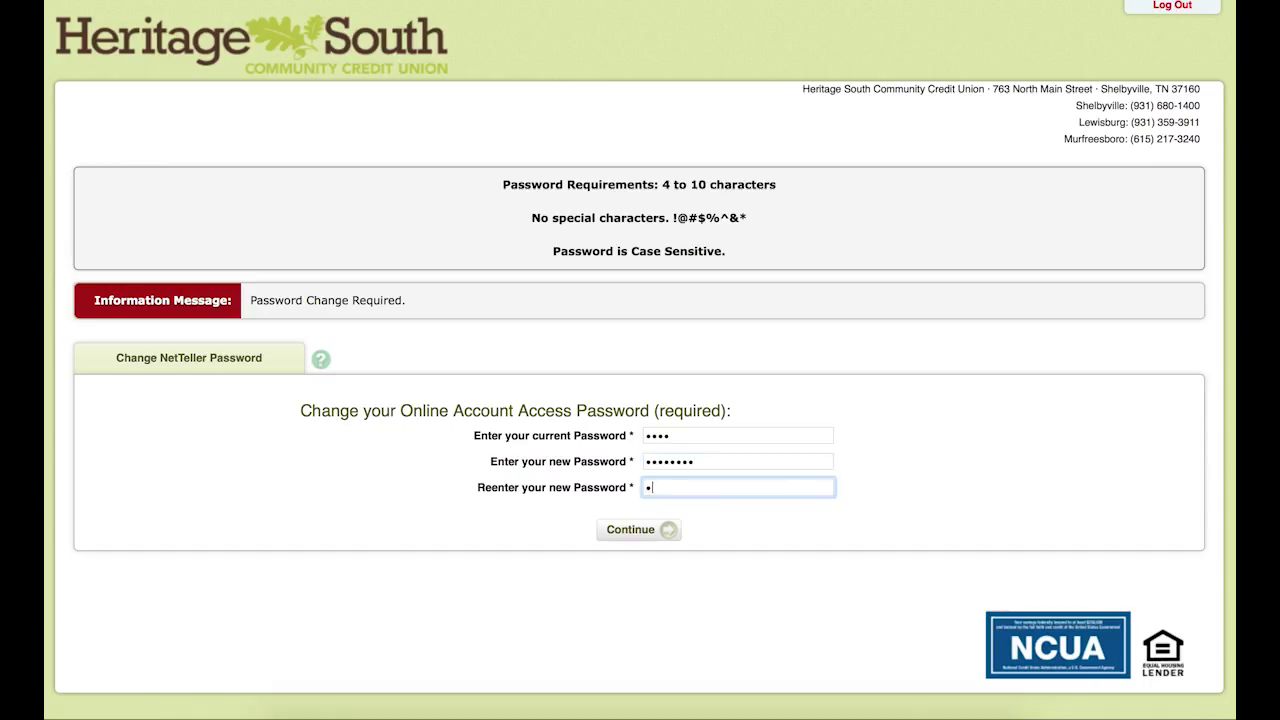
pyautogui.write('•••••')
pyautogui.click(638, 526)
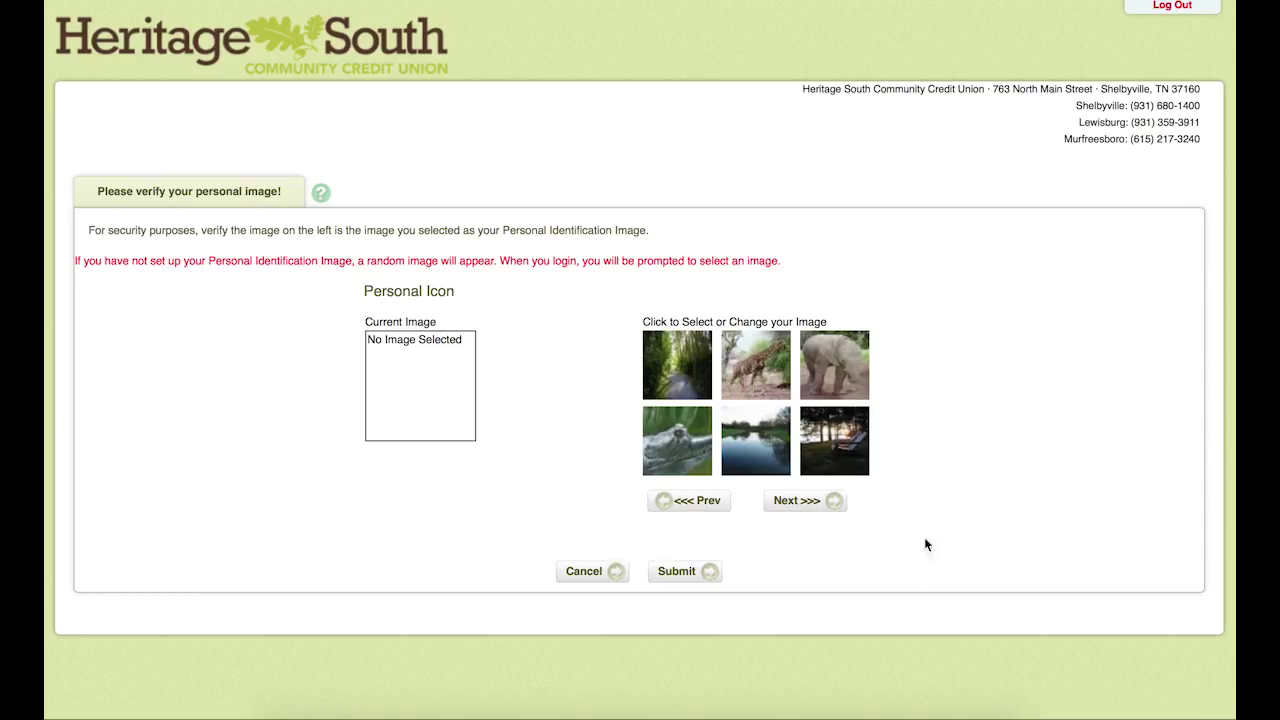
# Step: Choose the llama picture from a later page of images and submit it as the personal image
pyautogui.click(810, 503)
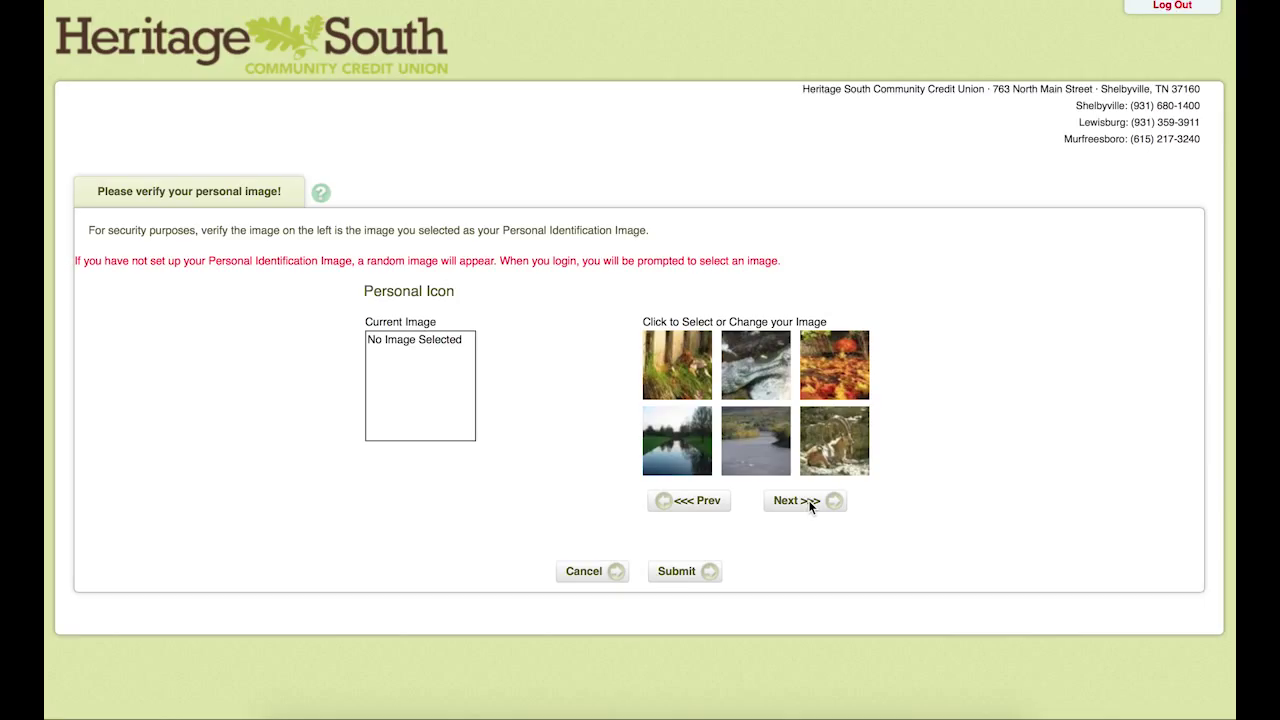
pyautogui.click(810, 503)
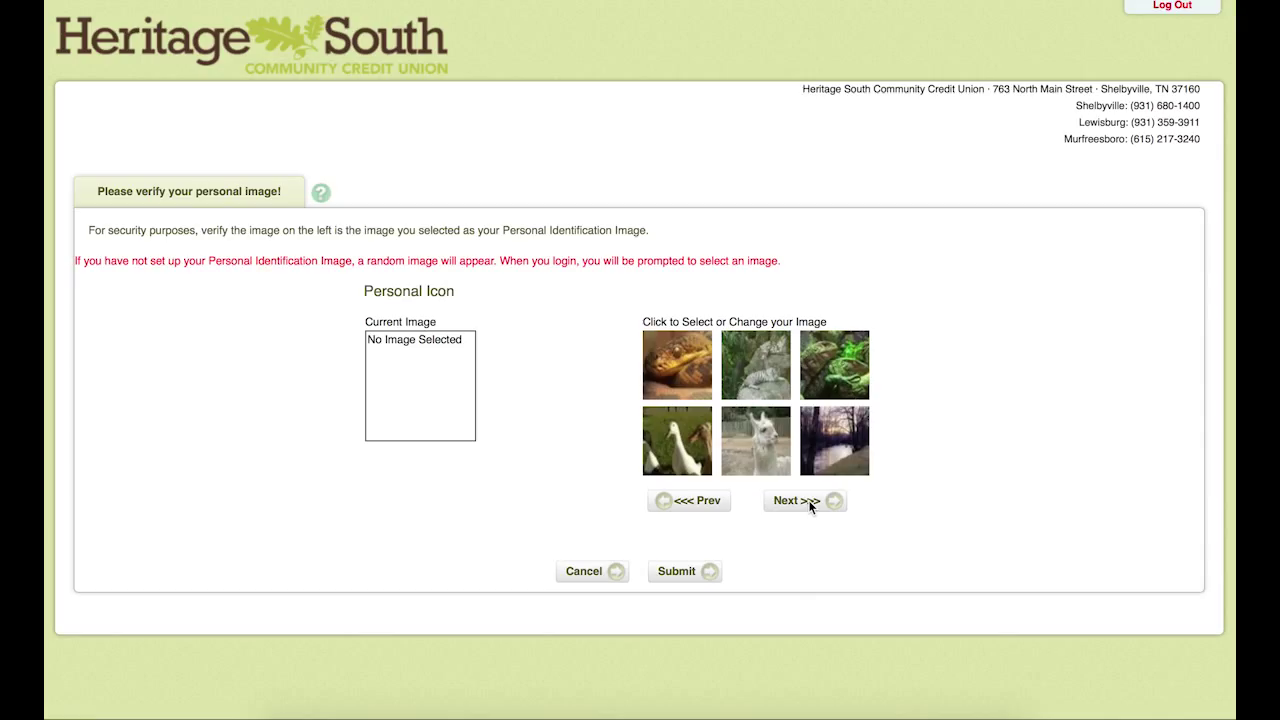
pyautogui.click(766, 441)
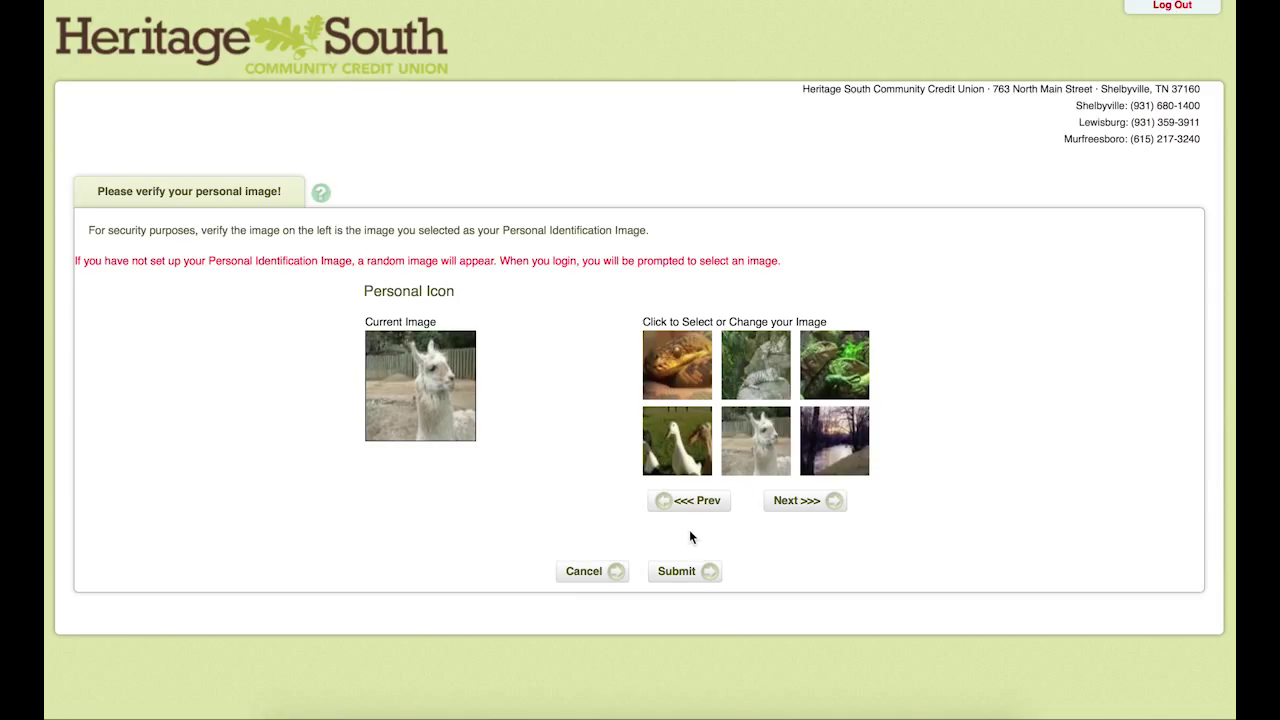
pyautogui.click(688, 572)
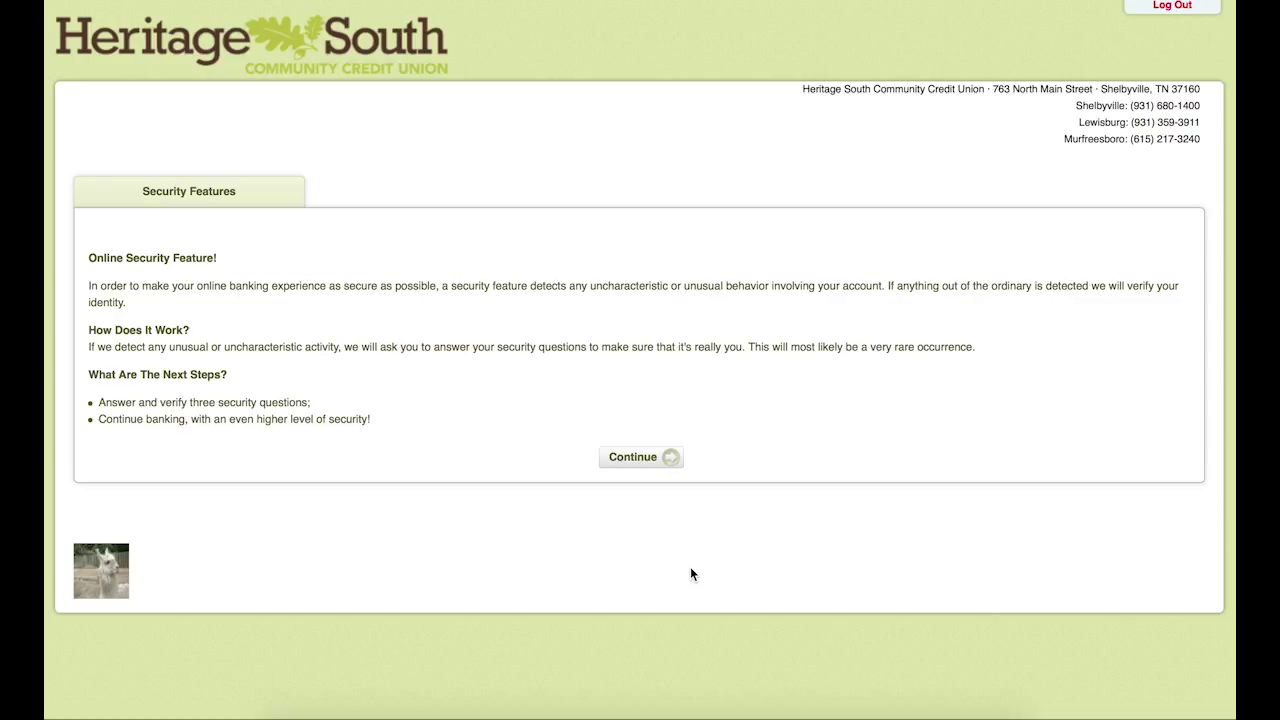
# Step: Set Question One to the grandfather's profession question and type its answer
pyautogui.click(641, 459)
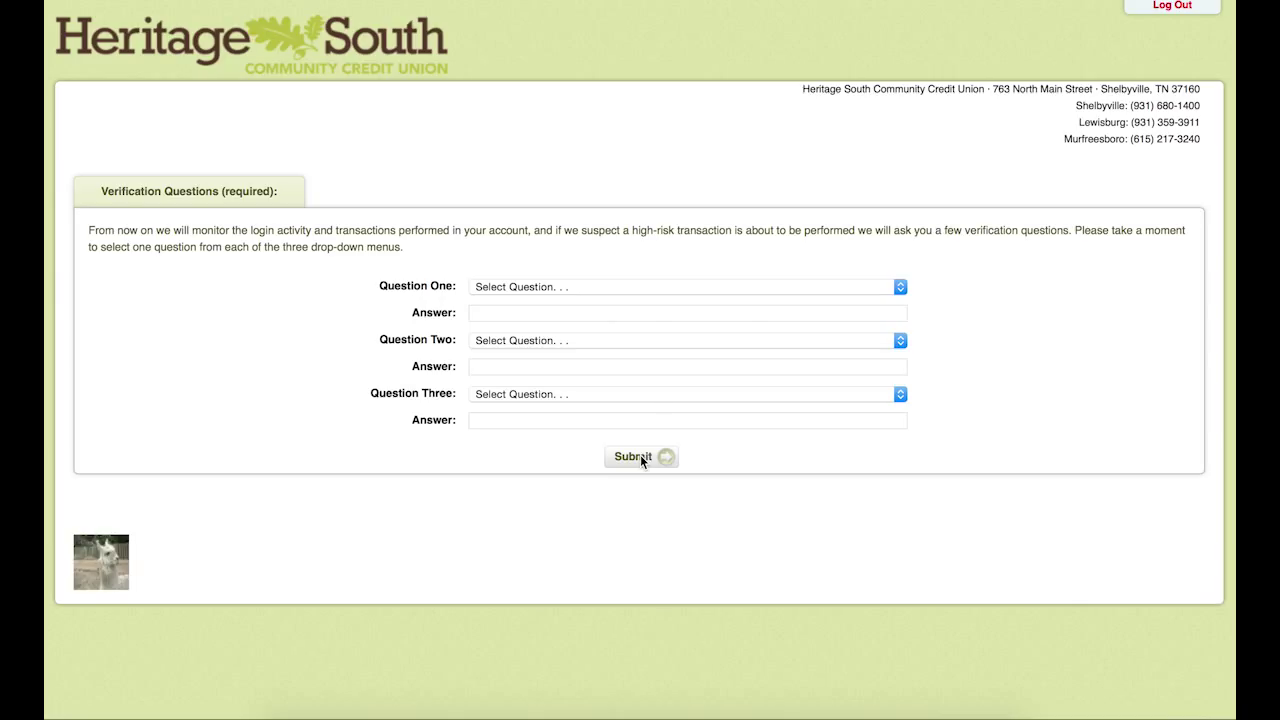
pyautogui.click(780, 287)
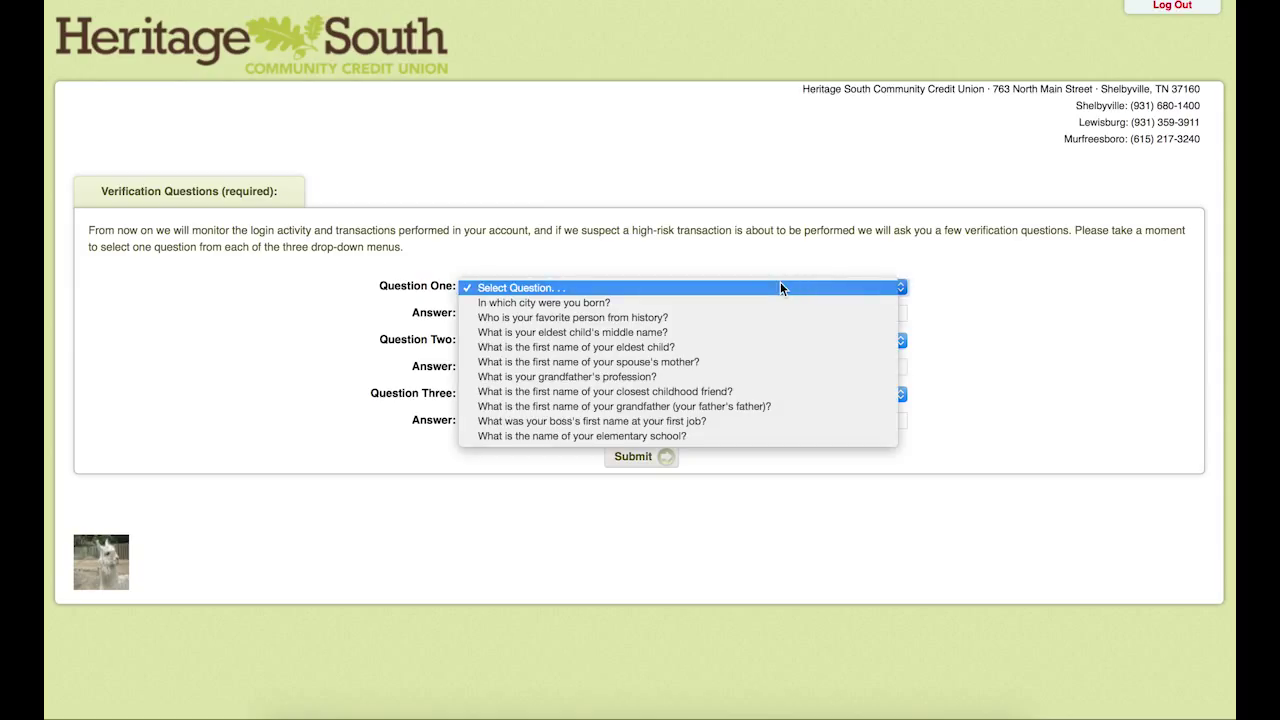
pyautogui.click(772, 375)
pyautogui.click(705, 315)
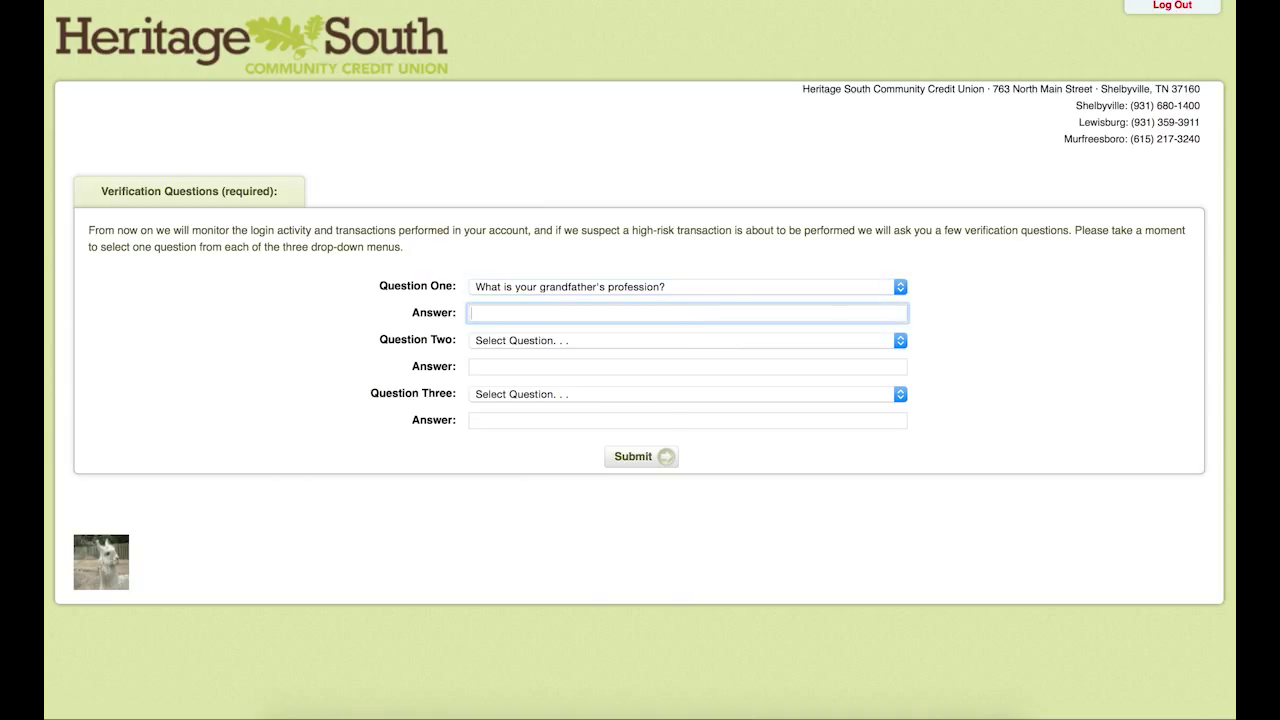
pyautogui.write('doctor')
# Step: Set Question Two to the engagement city question and type its answer
pyautogui.press('Tab')
pyautogui.click(899, 342)
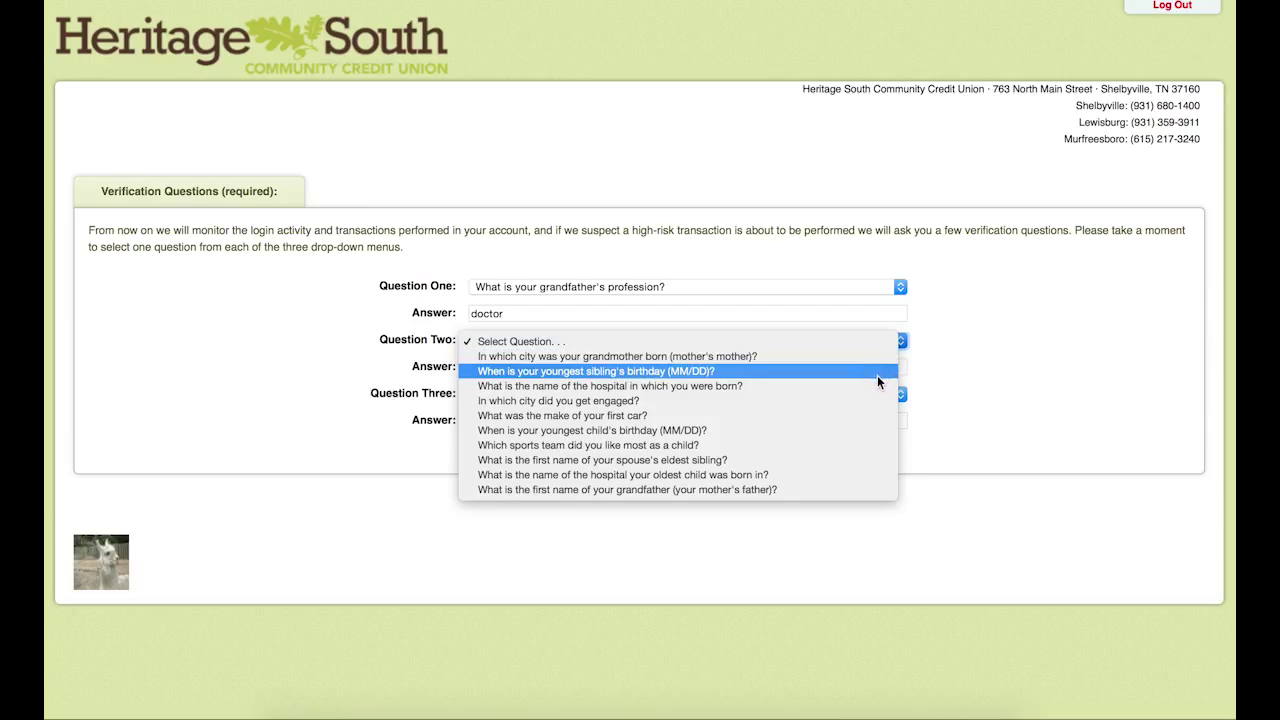
pyautogui.click(871, 400)
pyautogui.press('Tab')
pyautogui.write('Nashville')
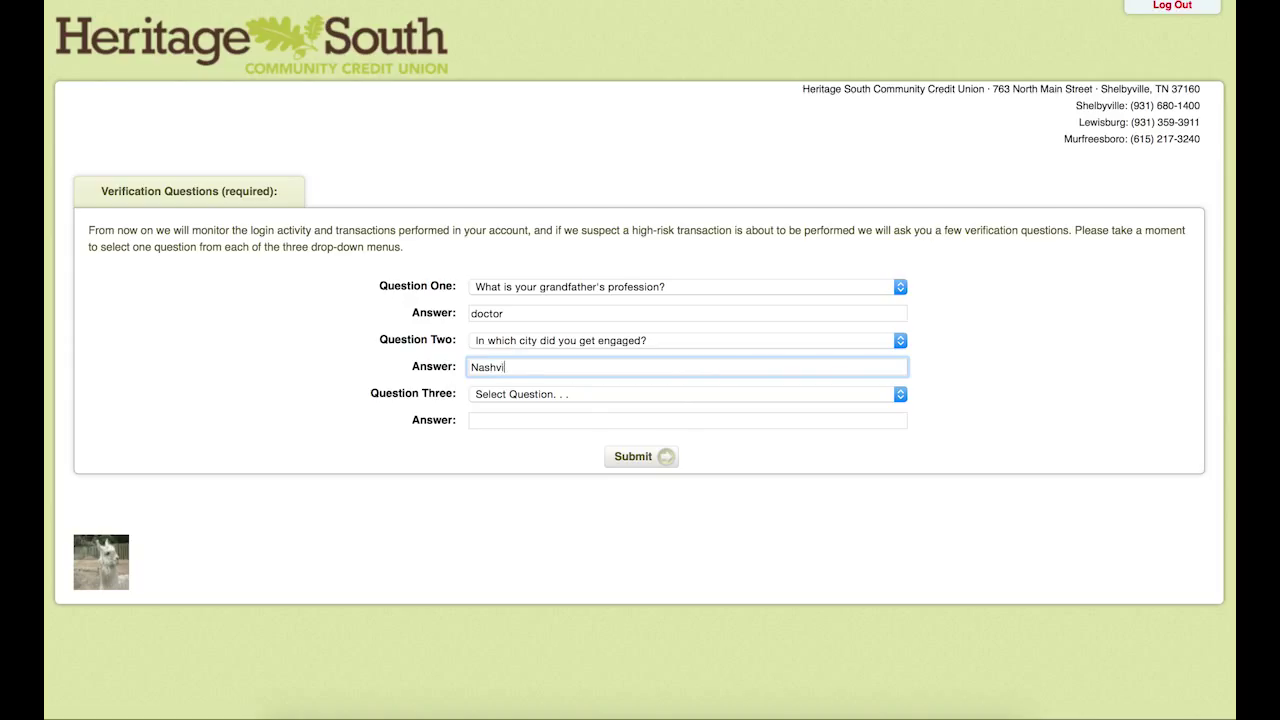
# Step: Set Question Three to the first elementary school city question and type its answer
pyautogui.press('Tab')
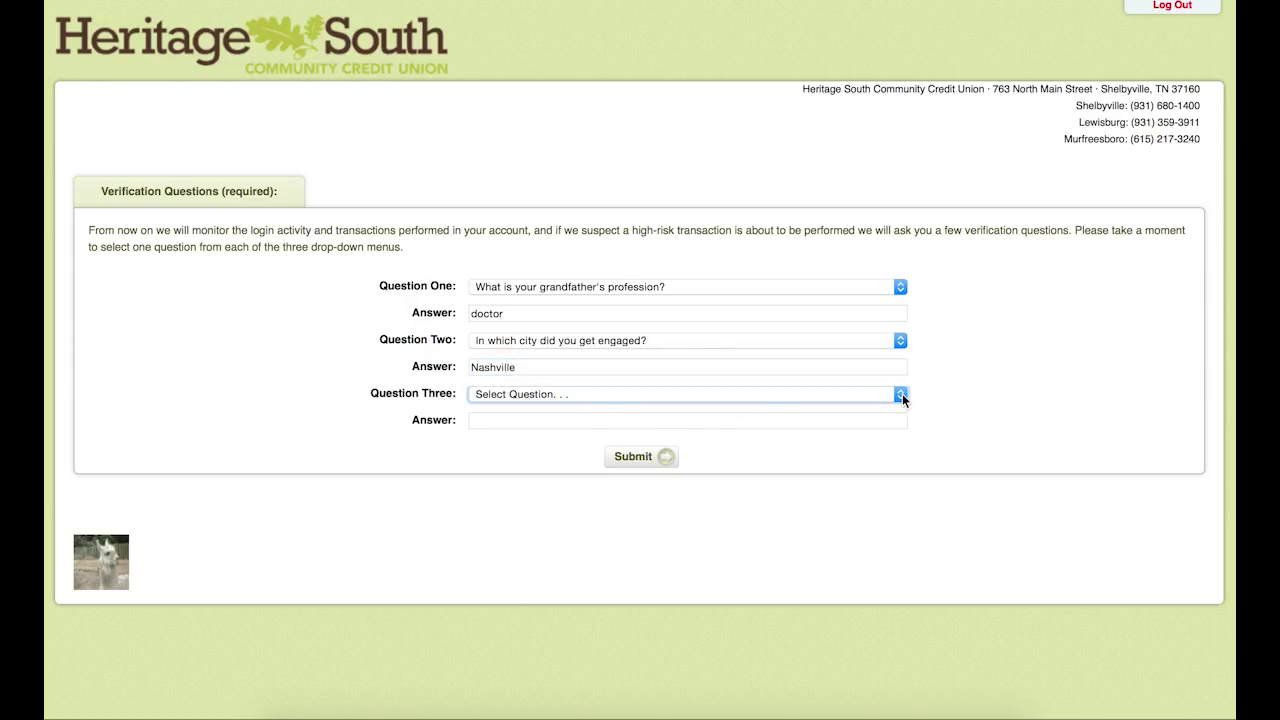
pyautogui.click(902, 394)
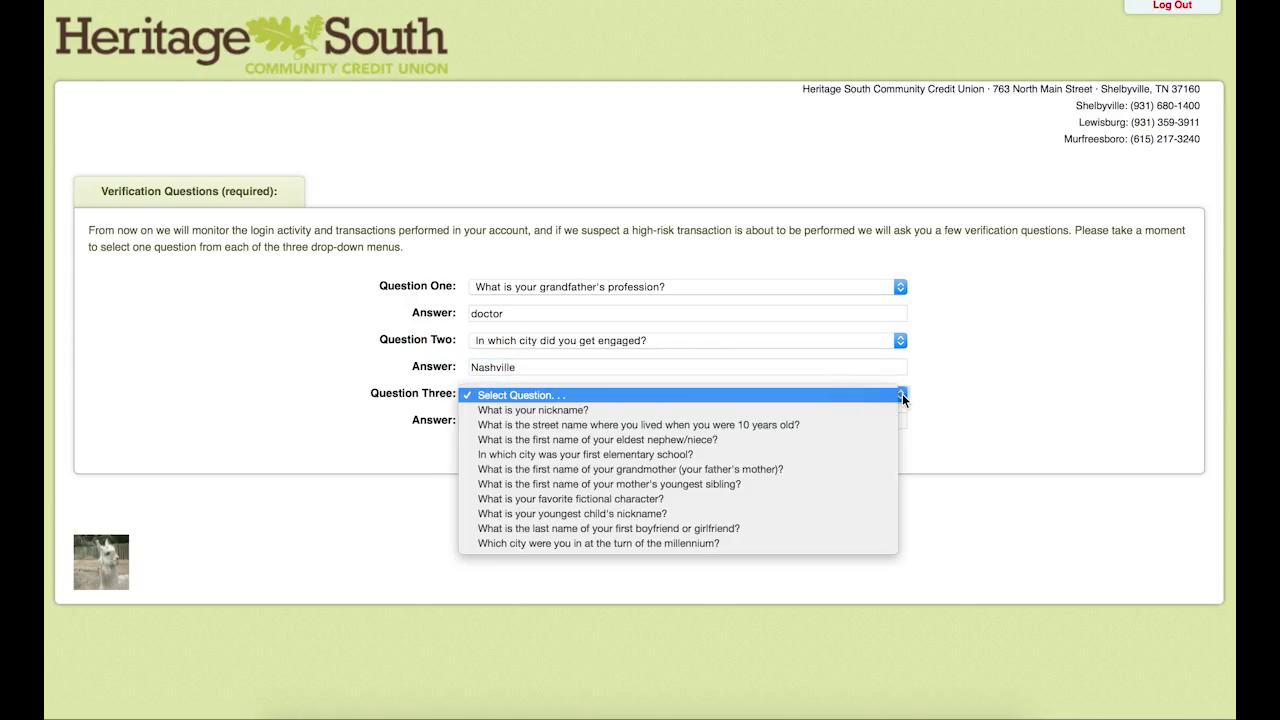
pyautogui.click(857, 452)
pyautogui.click(750, 420)
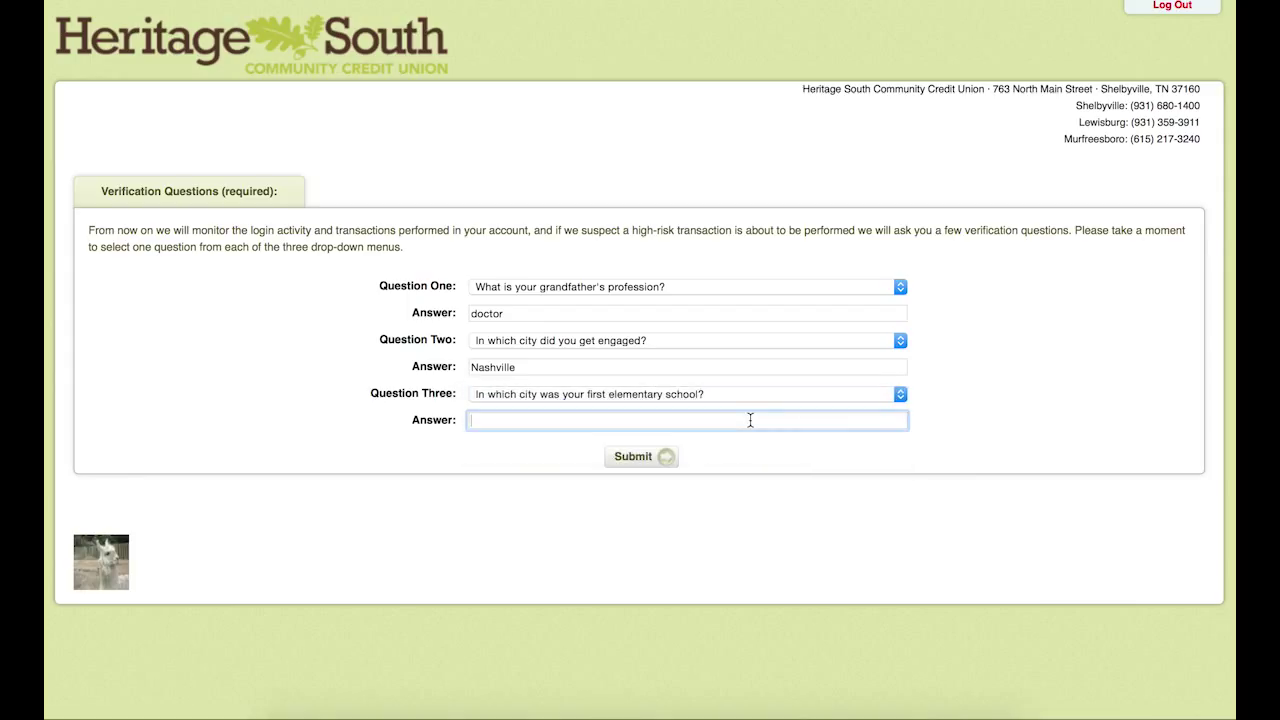
pyautogui.write('Lewisburg')
# Step: Submit the three security questions with answers and confirm them on the review page
pyautogui.click(665, 459)
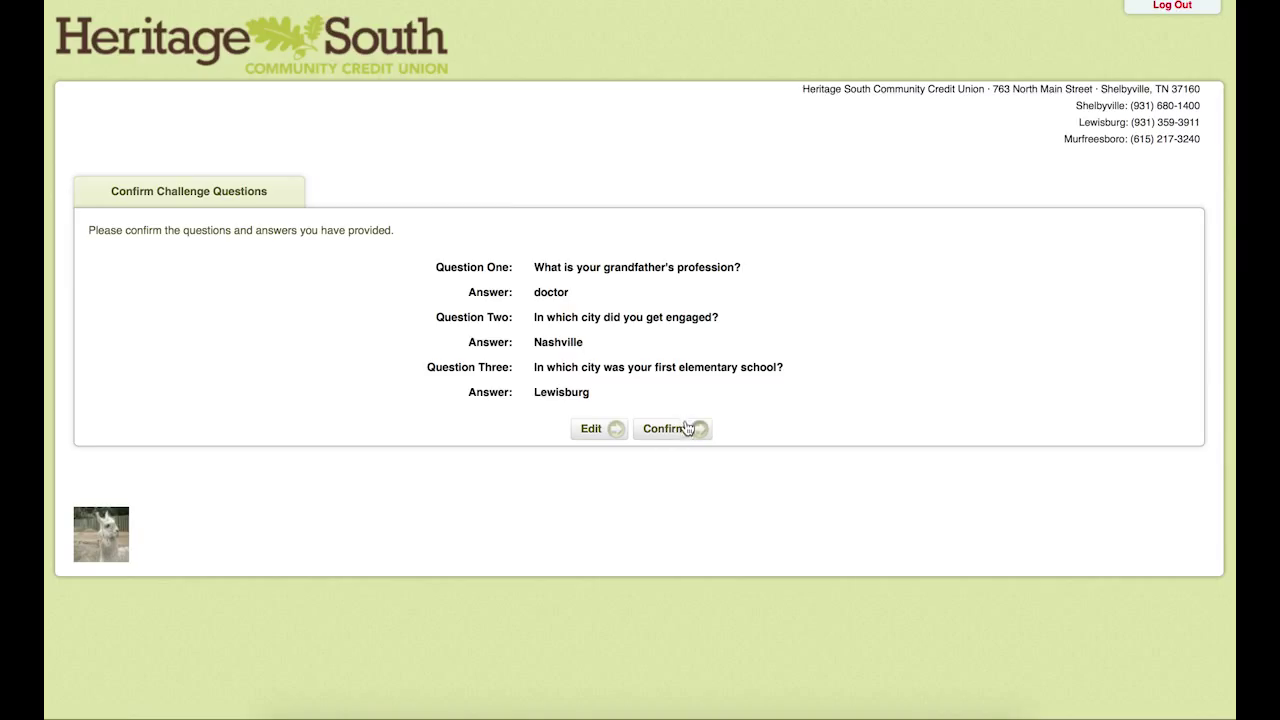
pyautogui.click(686, 432)
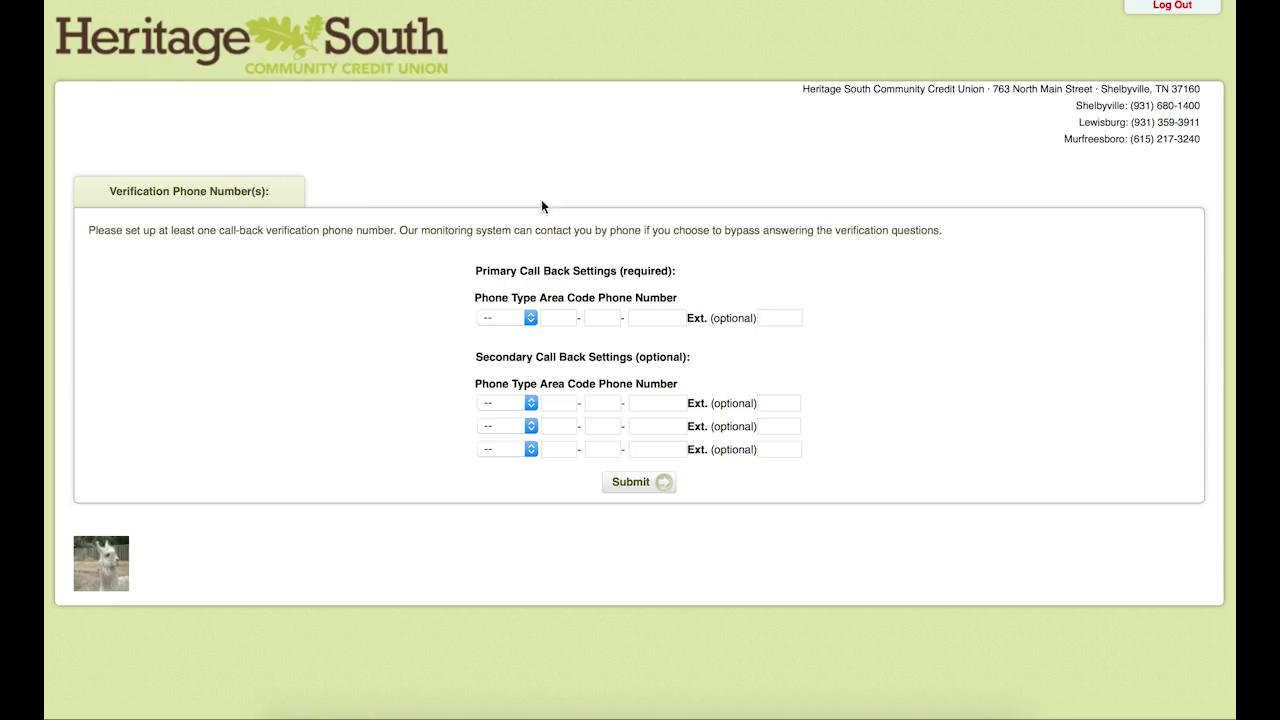
# Step: Set the primary call-back phone type to Home
pyautogui.click(529, 320)
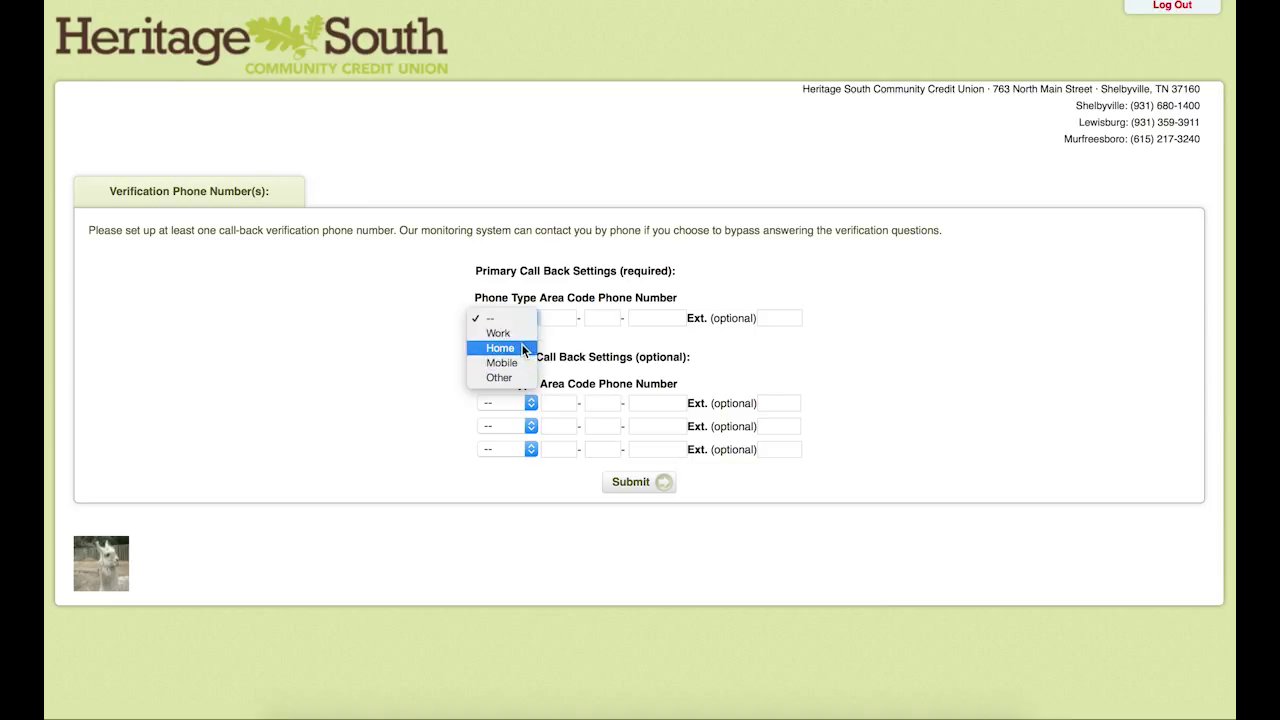
pyautogui.click(518, 333)
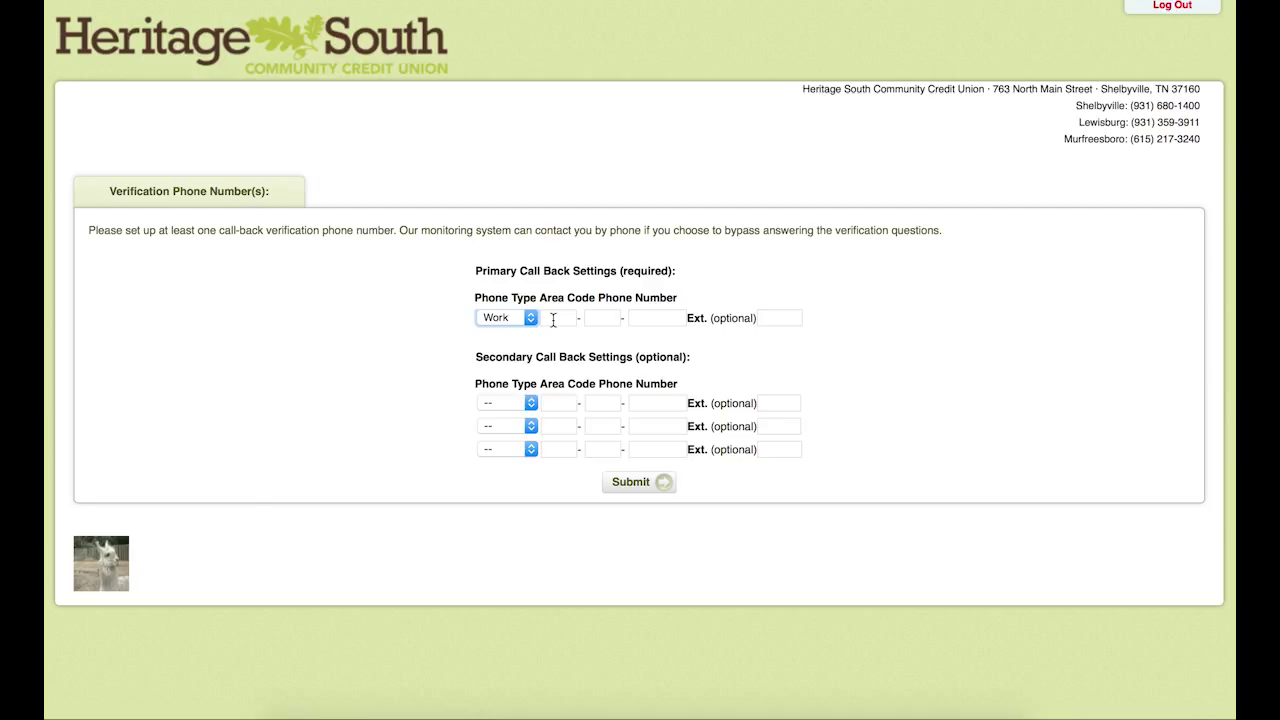
pyautogui.click(514, 318)
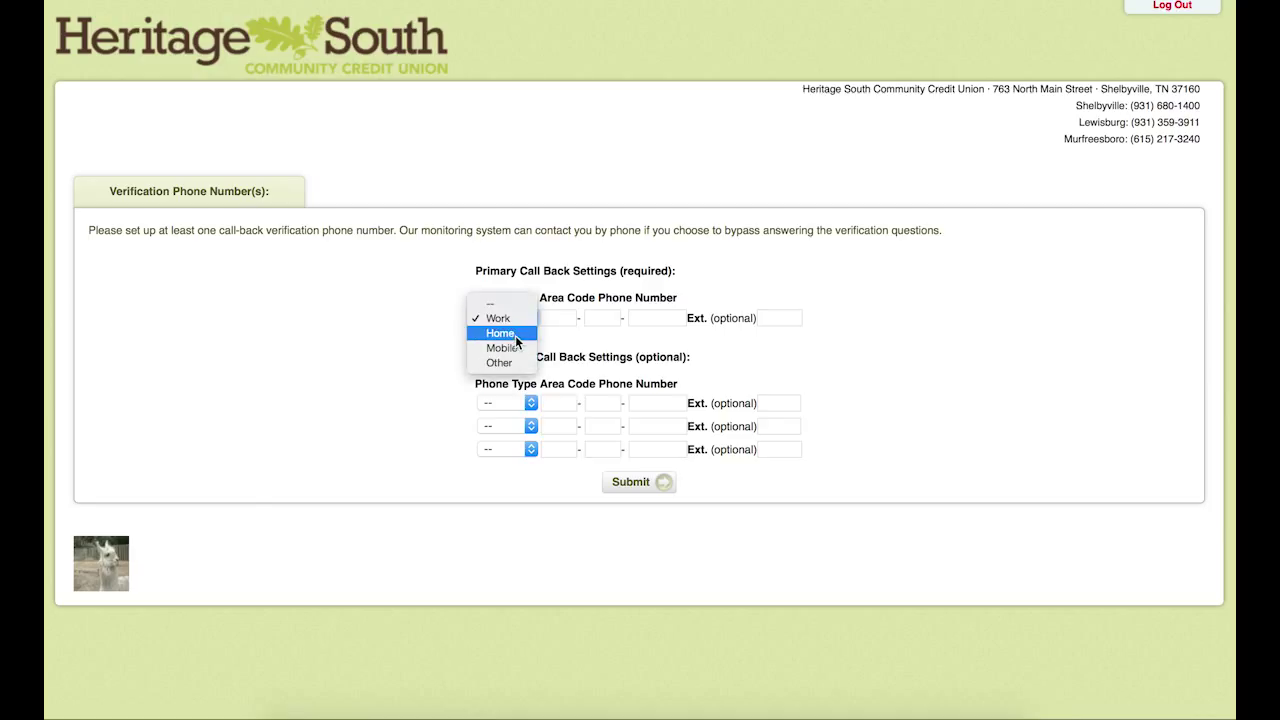
pyautogui.click(515, 336)
# Step: Enter the home call-back number with area code, submit it, and confirm it
pyautogui.click(558, 318)
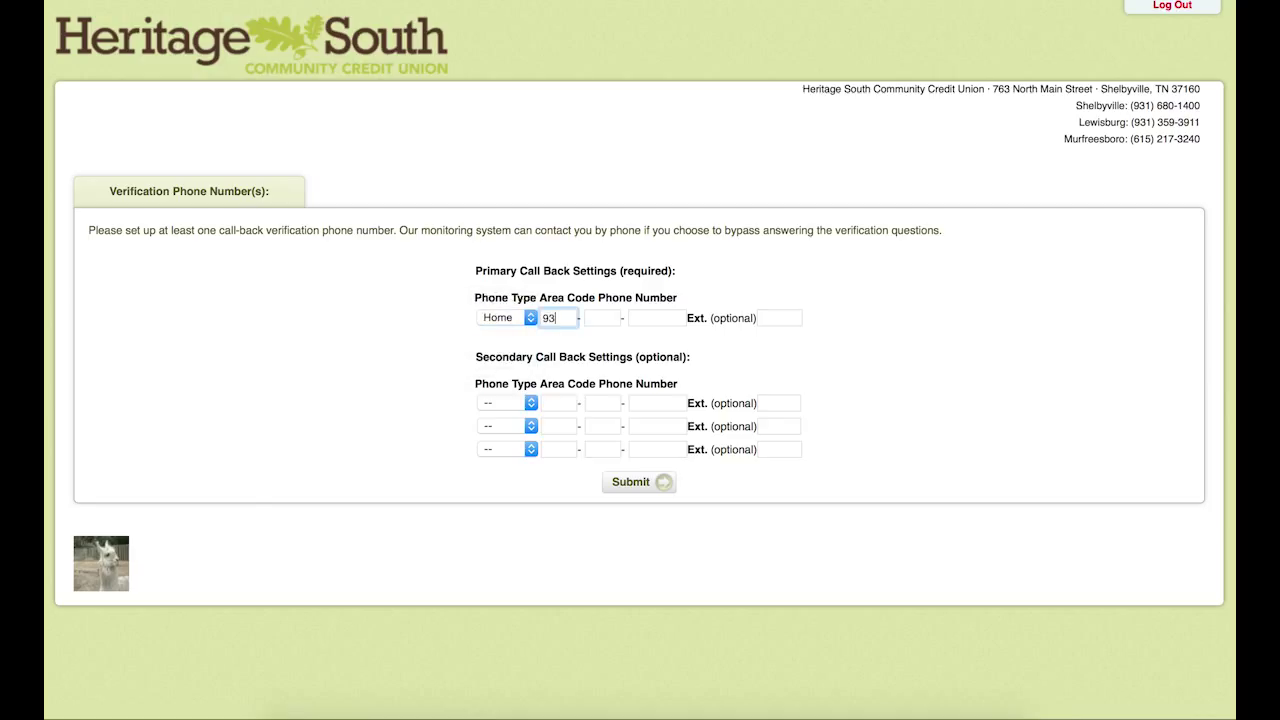
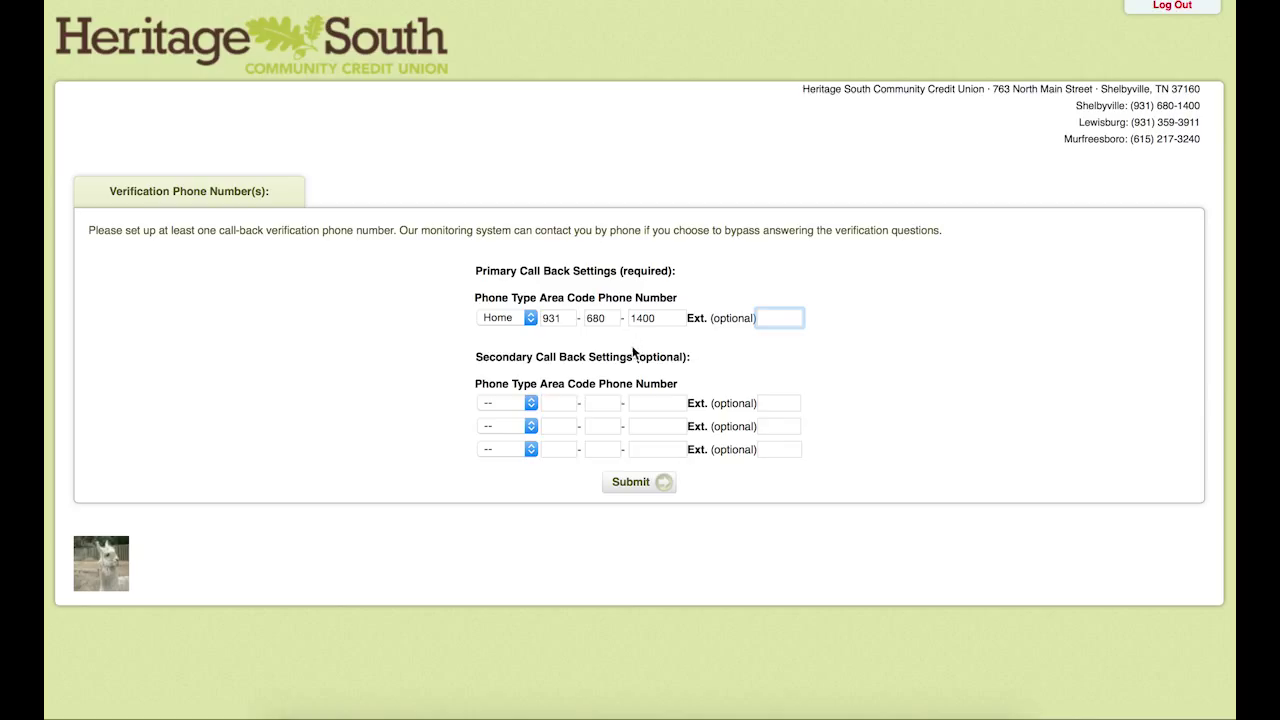
pyautogui.click(650, 480)
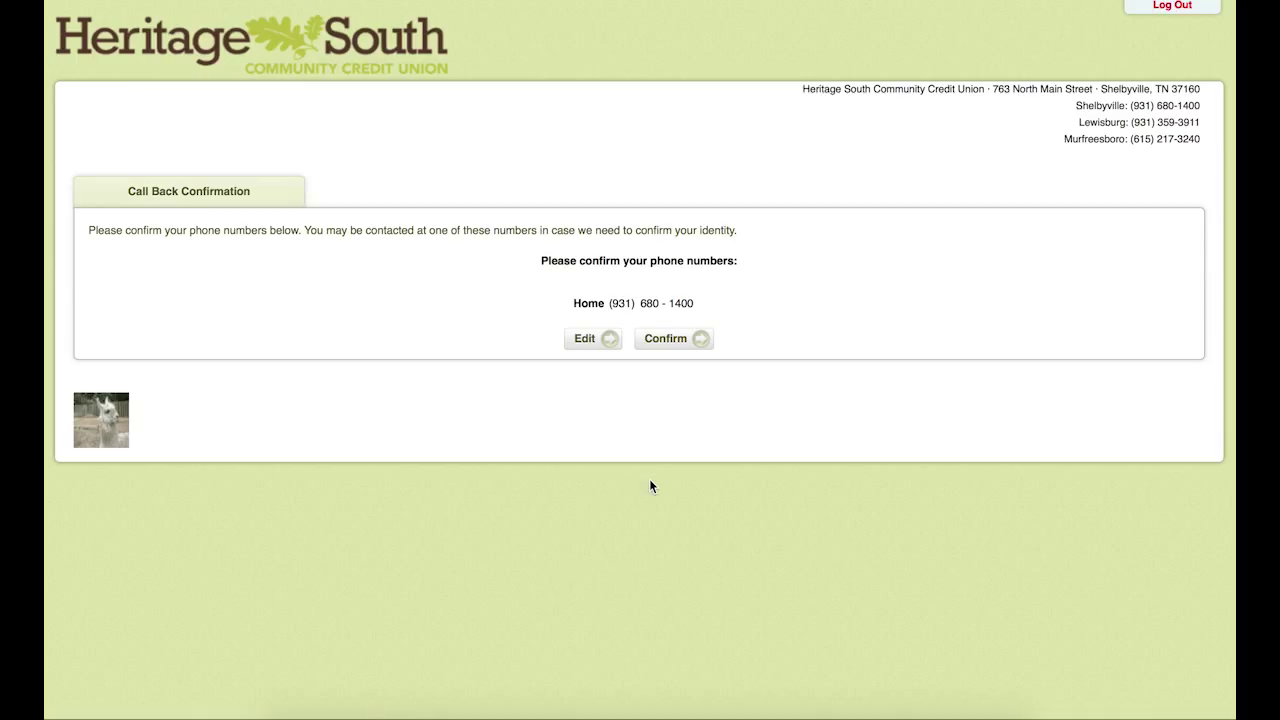
pyautogui.click(686, 340)
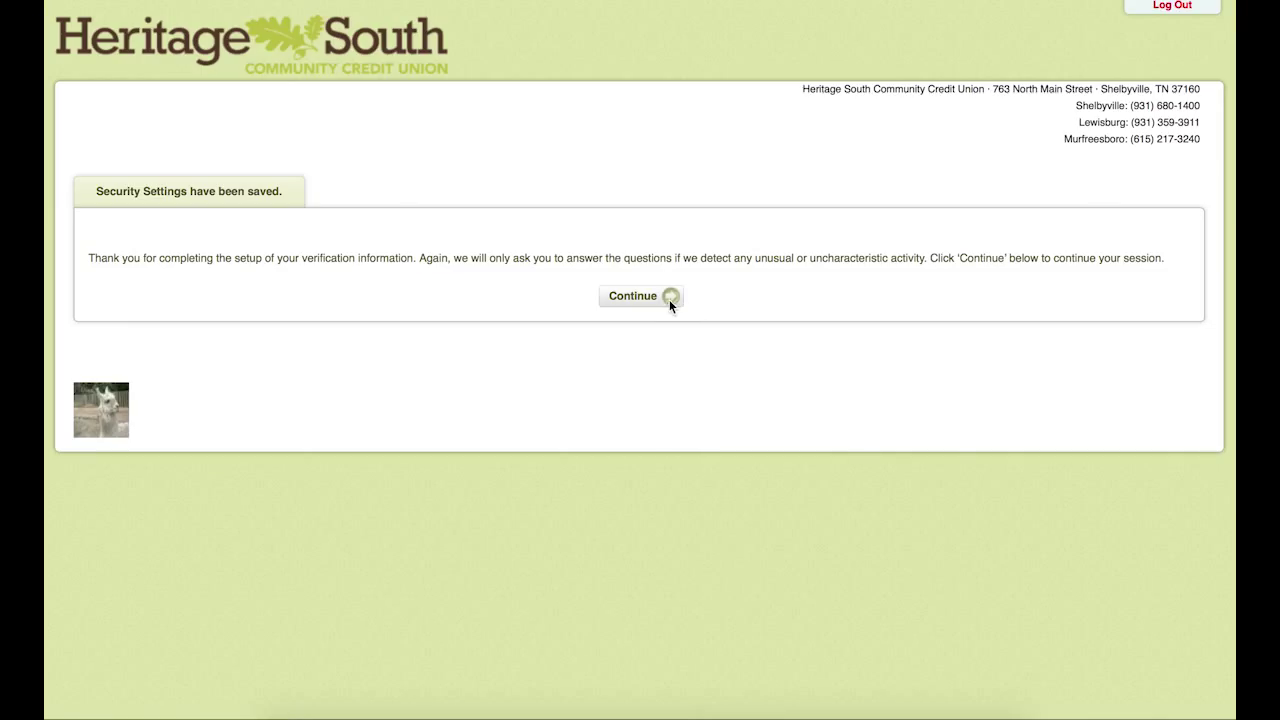
# Step: Set the password reset question to 'What is your favorite color?', enter its answer, and submit
pyautogui.click(669, 299)
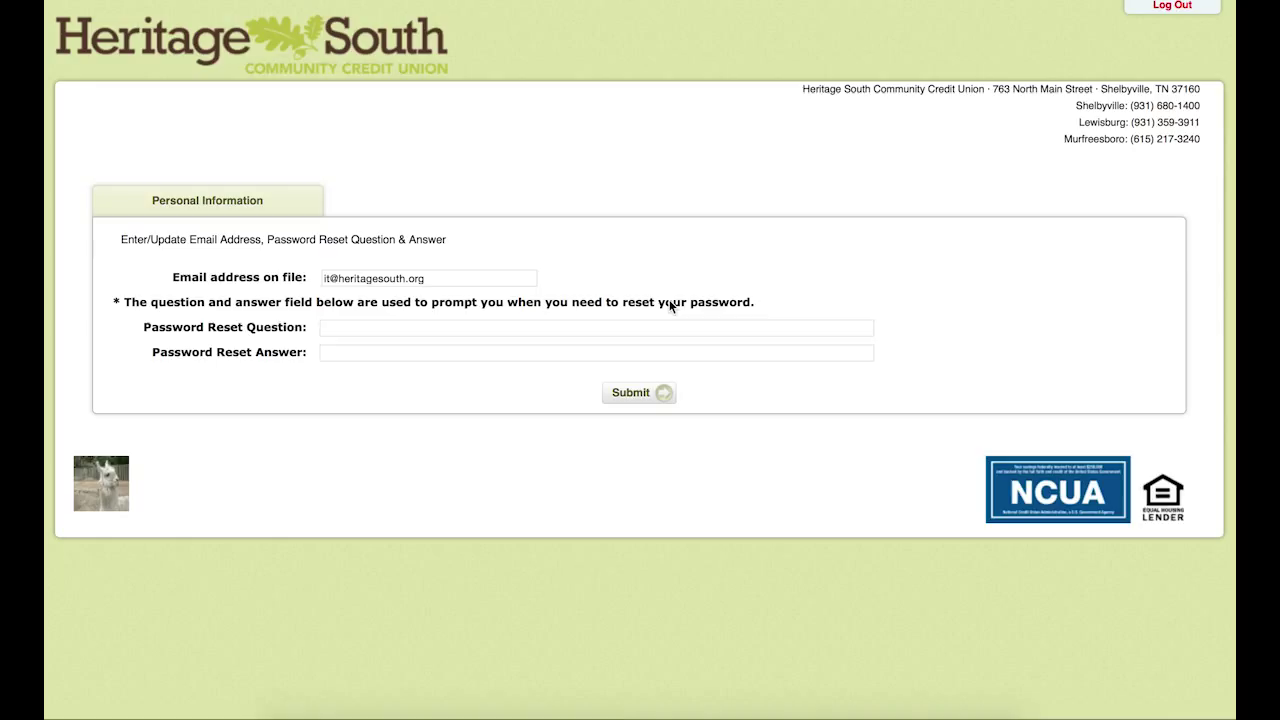
pyautogui.click(596, 324)
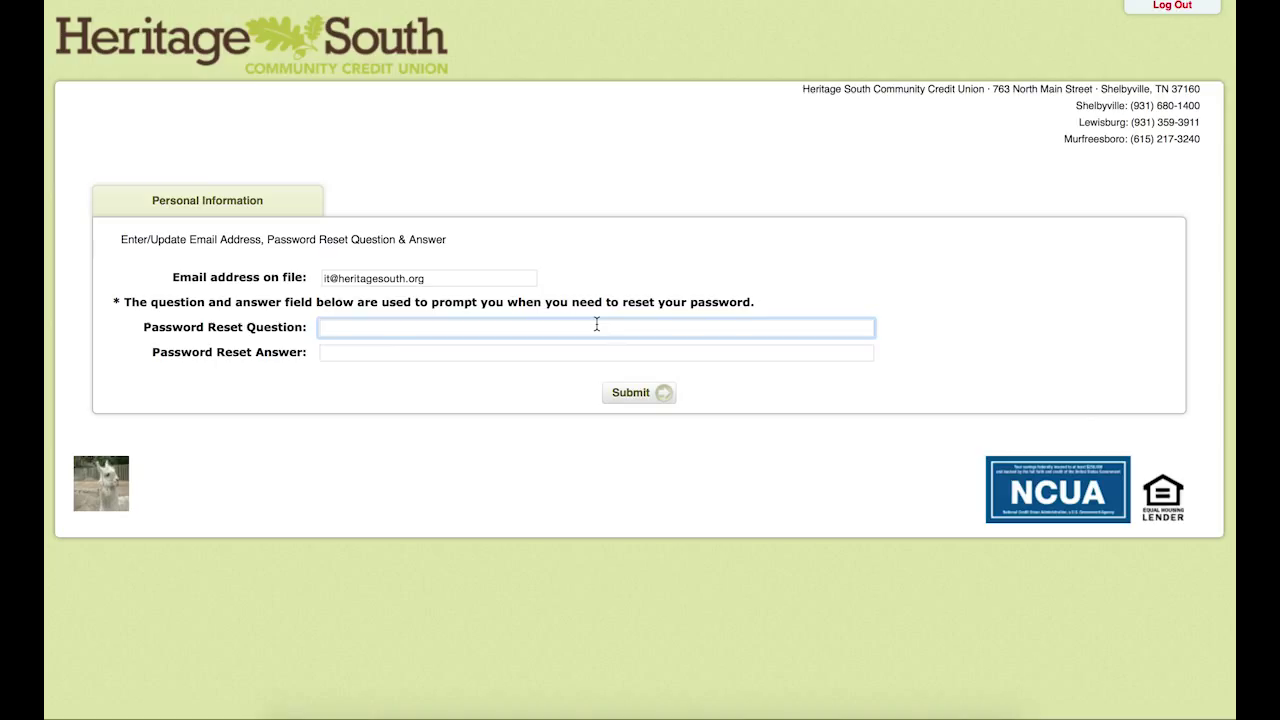
pyautogui.write('What is your favorite color?')
pyautogui.press('Tab')
pyautogui.write('b')
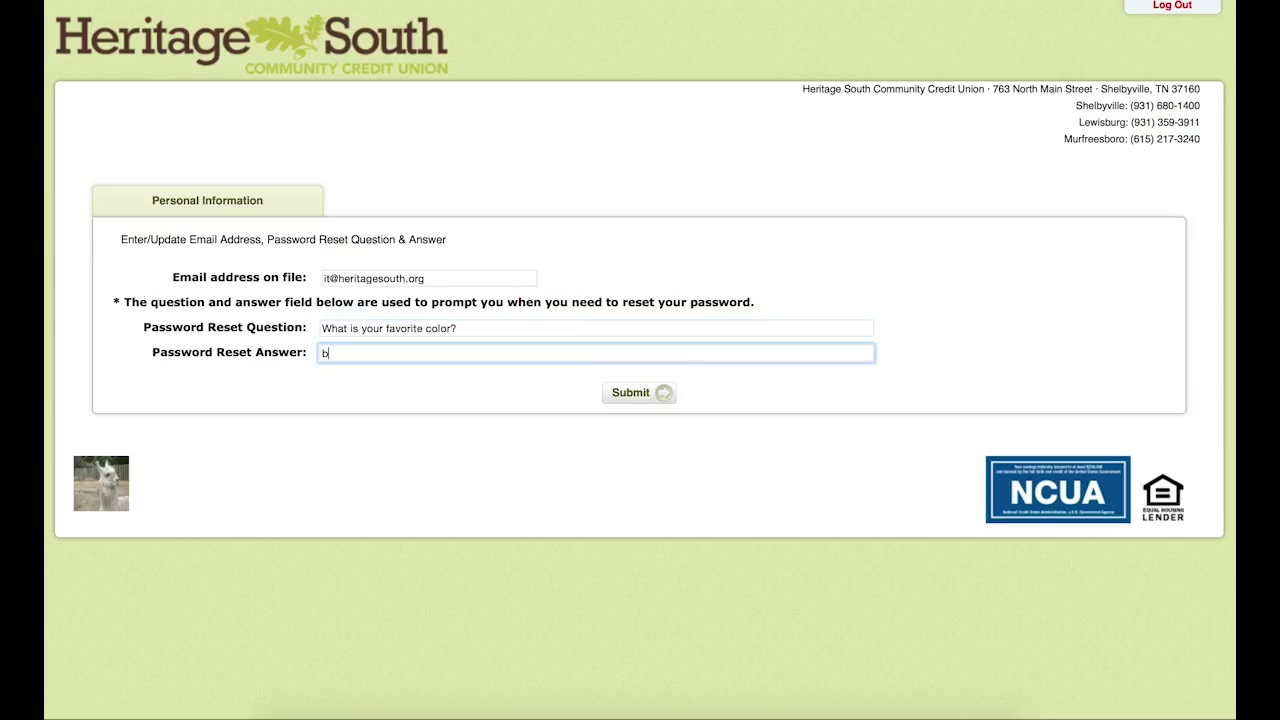
pyautogui.write('lue')
pyautogui.click(624, 394)
# Step: Submit the reset details, review all account balances on the Accounts page, then go to Transfers
pyautogui.click(624, 394)
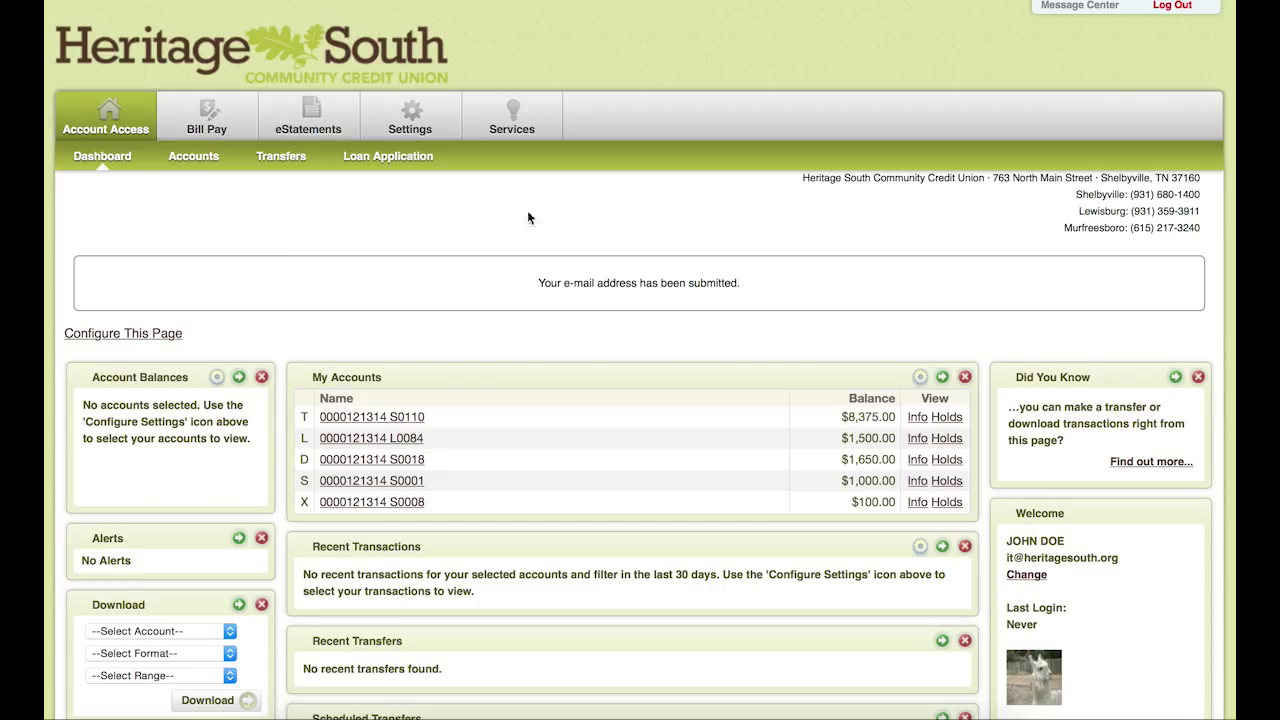
pyautogui.click(191, 159)
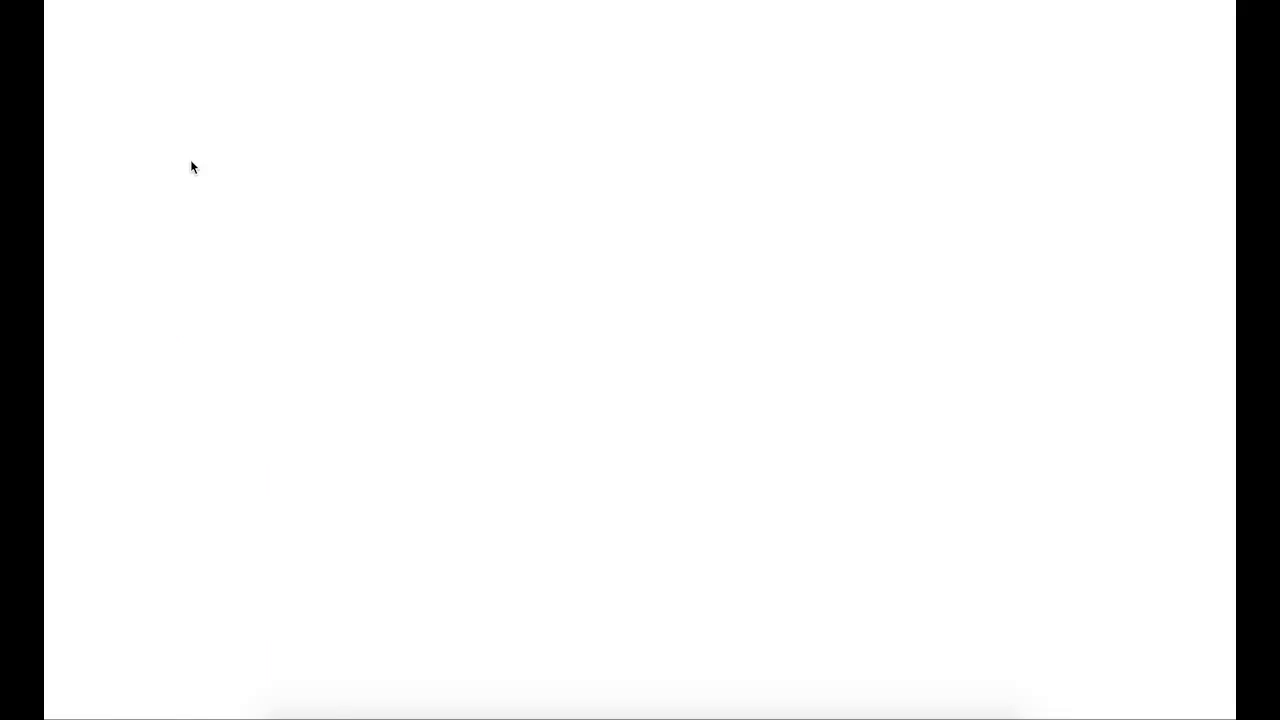
pyautogui.scroll(-2, 365, 269)
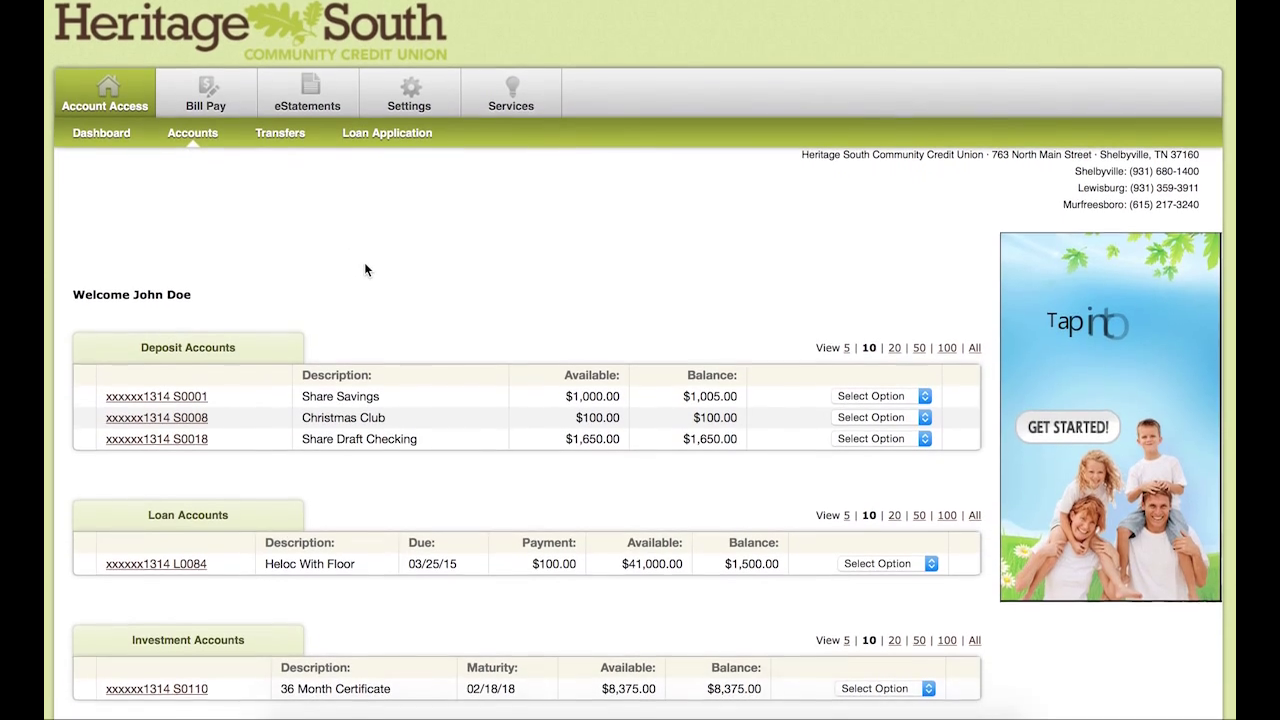
pyautogui.scroll(-3, 364, 262)
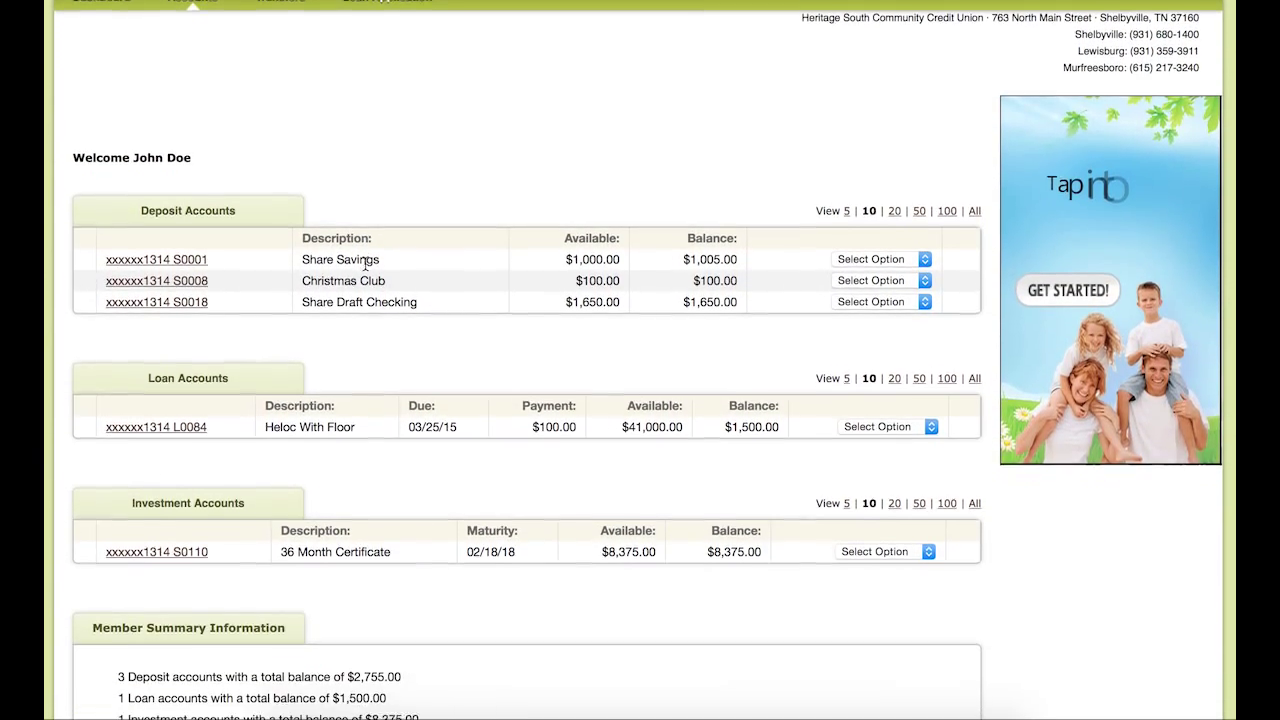
pyautogui.scroll(2, 364, 262)
pyautogui.scroll(2, 364, 262)
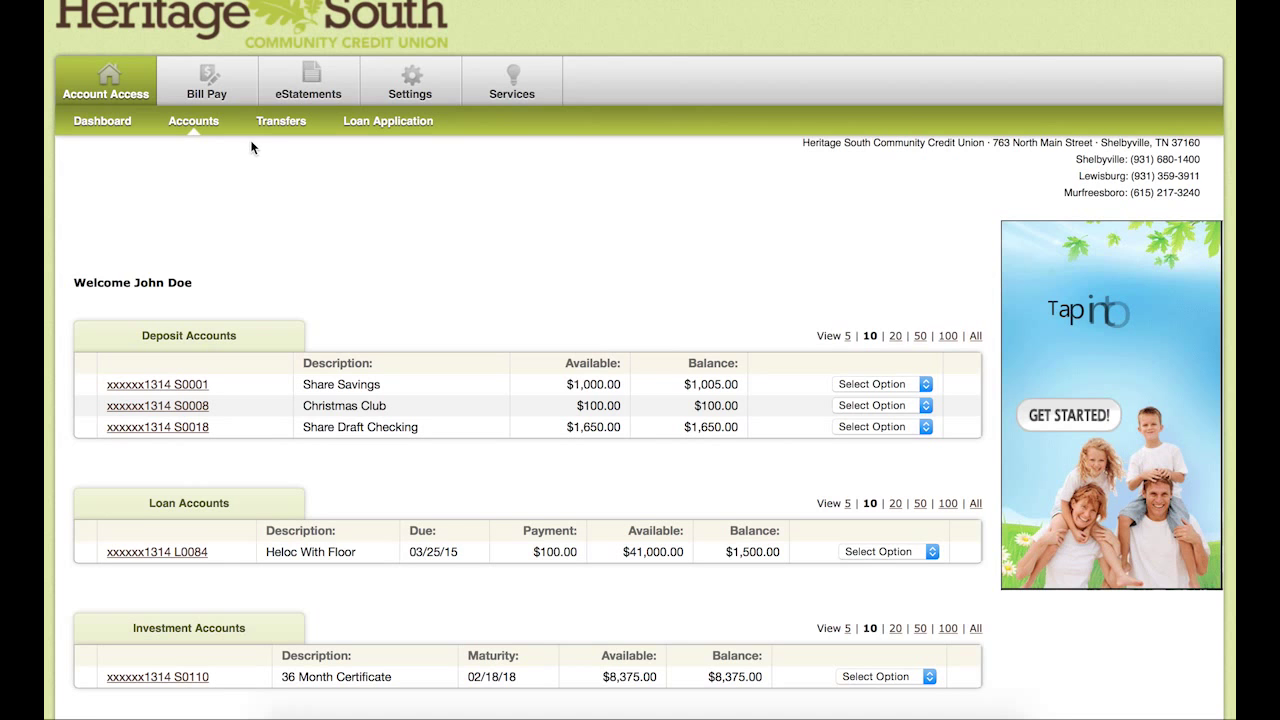
pyautogui.click(281, 121)
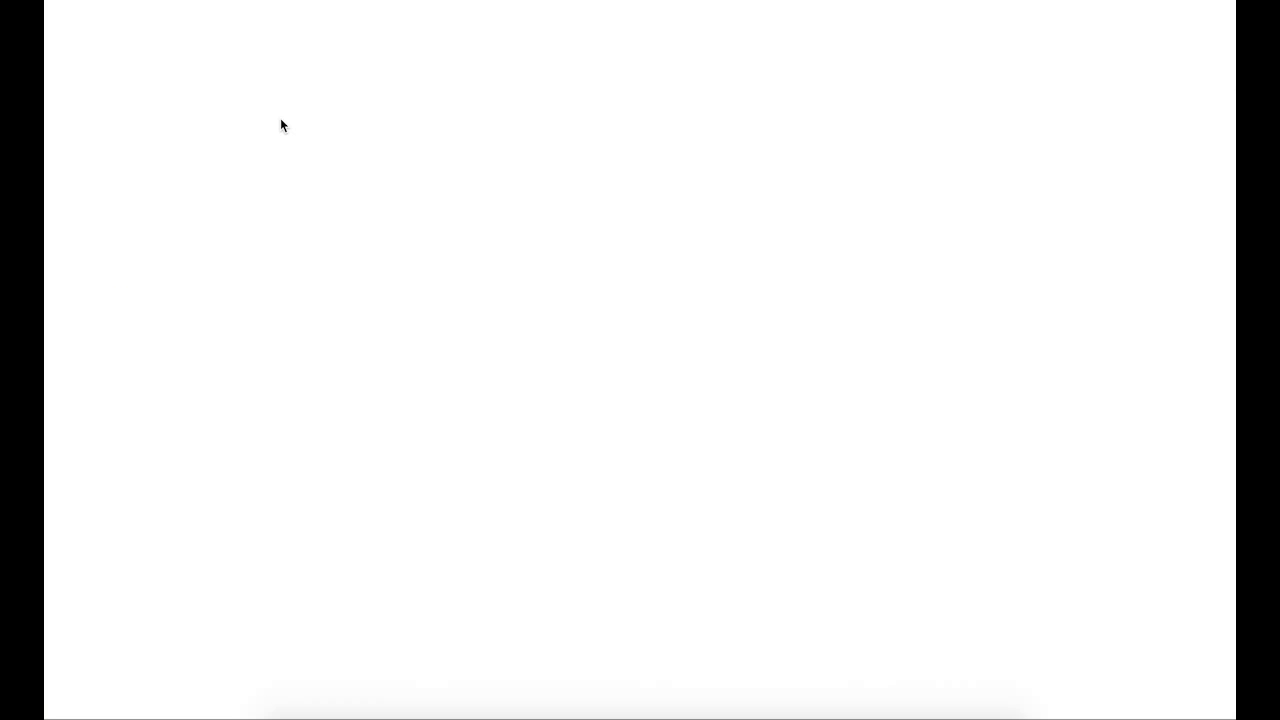